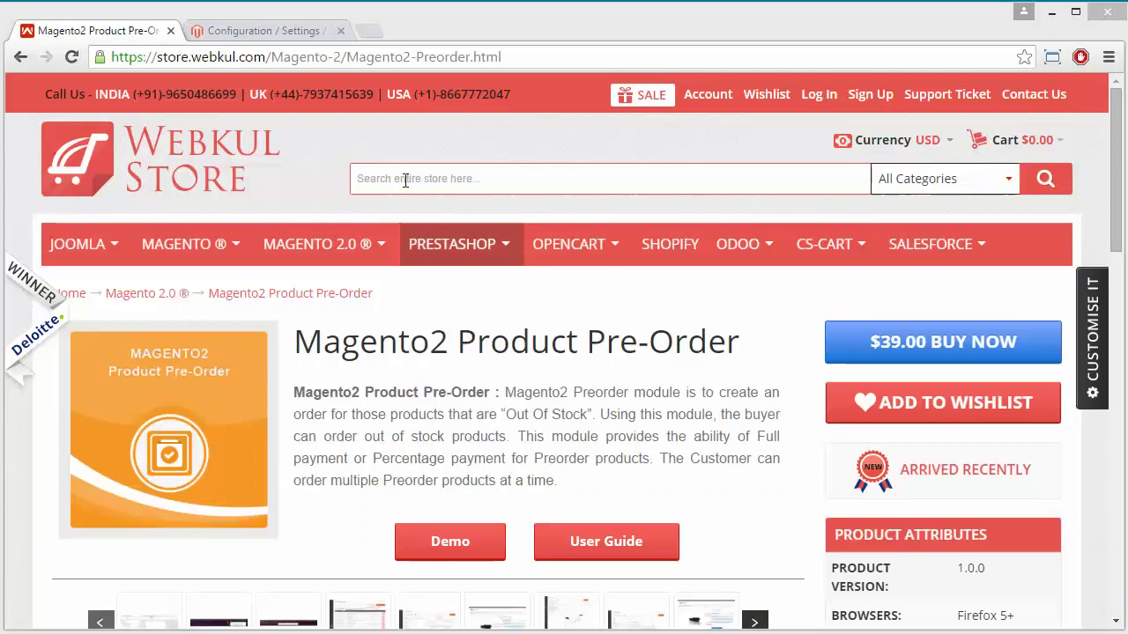
Switch to the Magento admin page and open the Preorder configuration section of the Webkul extensions.
{"action": "left_click", "coordinate": [269, 33]}
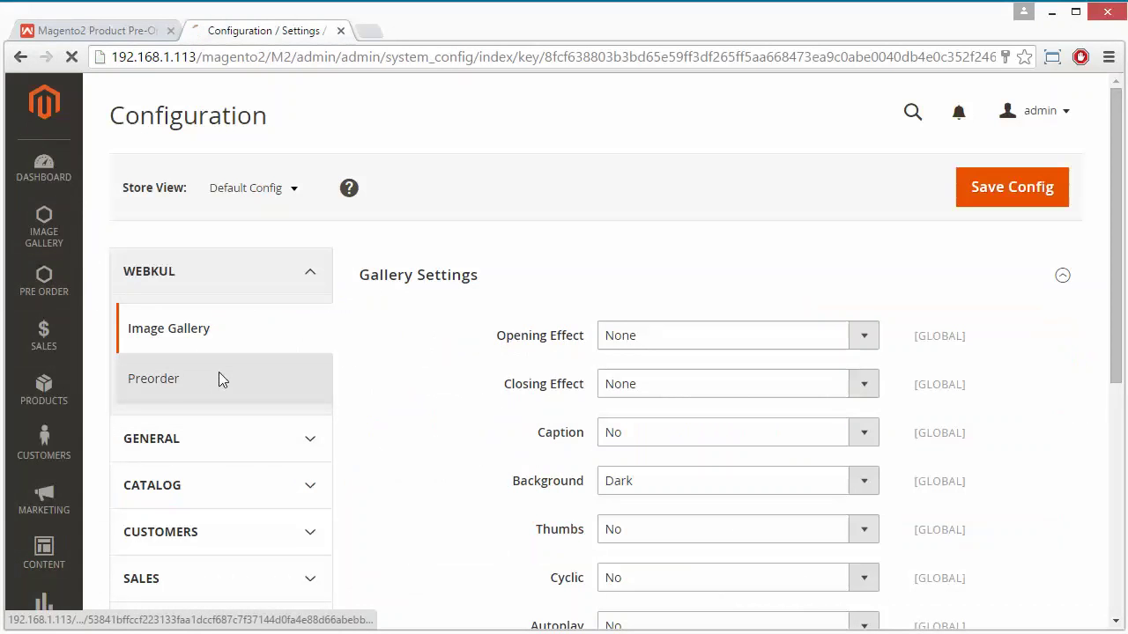
{"action": "left_click", "coordinate": [218, 378]}
{"action": "scroll", "coordinate": [81, 496], "scroll_direction": "down", "scroll_amount": 5}
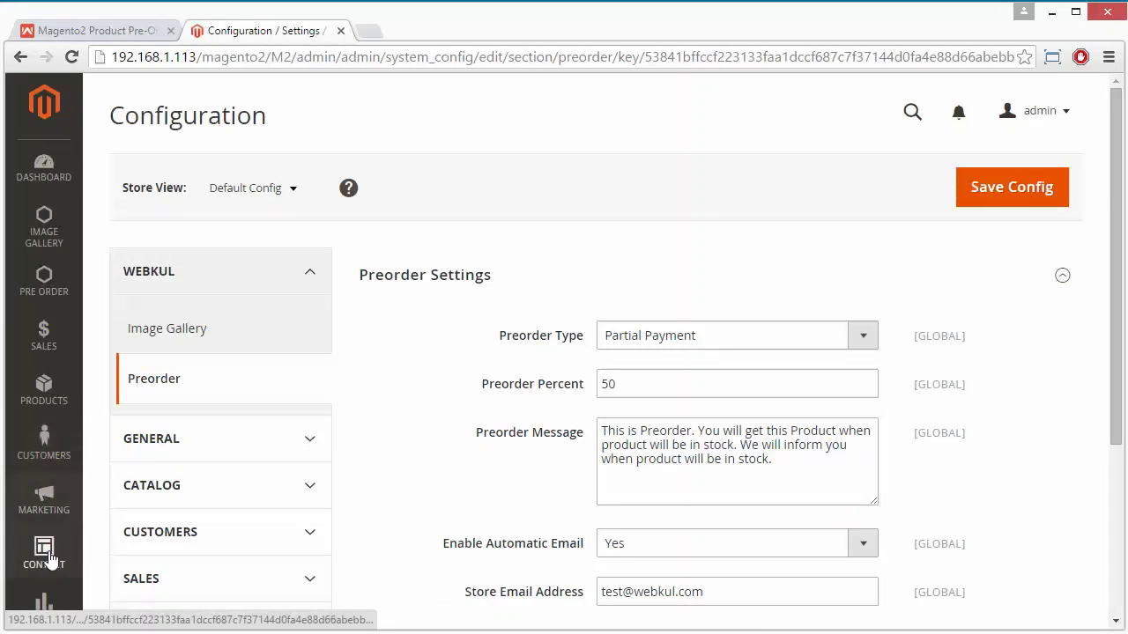
Reopen the store Configuration page and go to Webkul's Preorder settings.
{"action": "scroll", "coordinate": [50, 547], "scroll_direction": "down", "scroll_amount": 3}
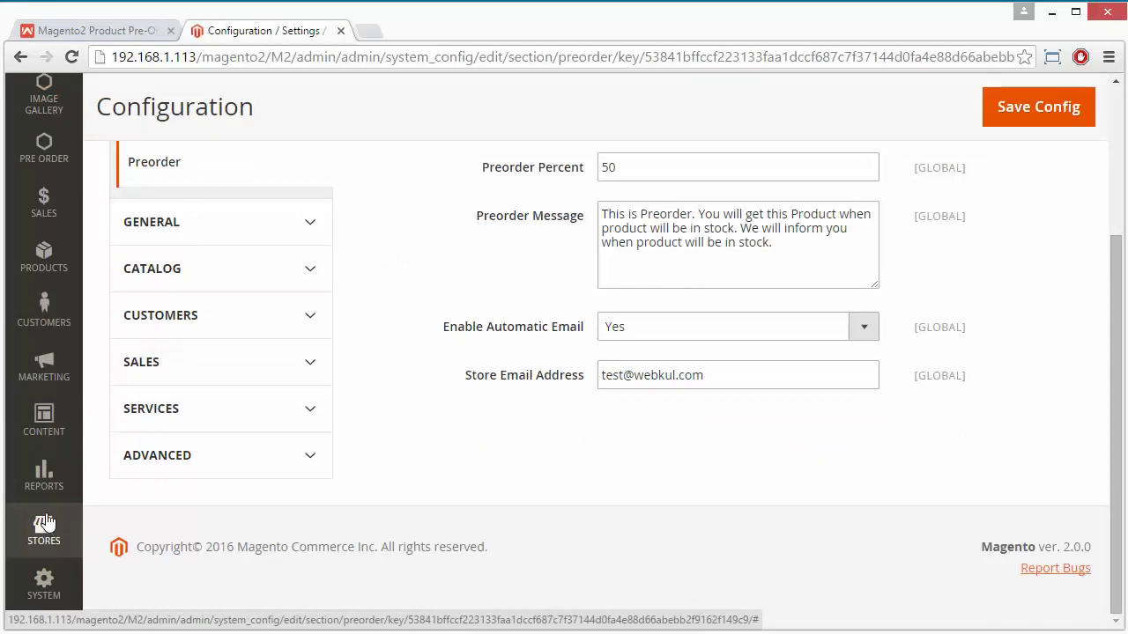
{"action": "left_click", "coordinate": [45, 536]}
{"action": "scroll", "coordinate": [176, 197], "scroll_direction": "up", "scroll_amount": 3}
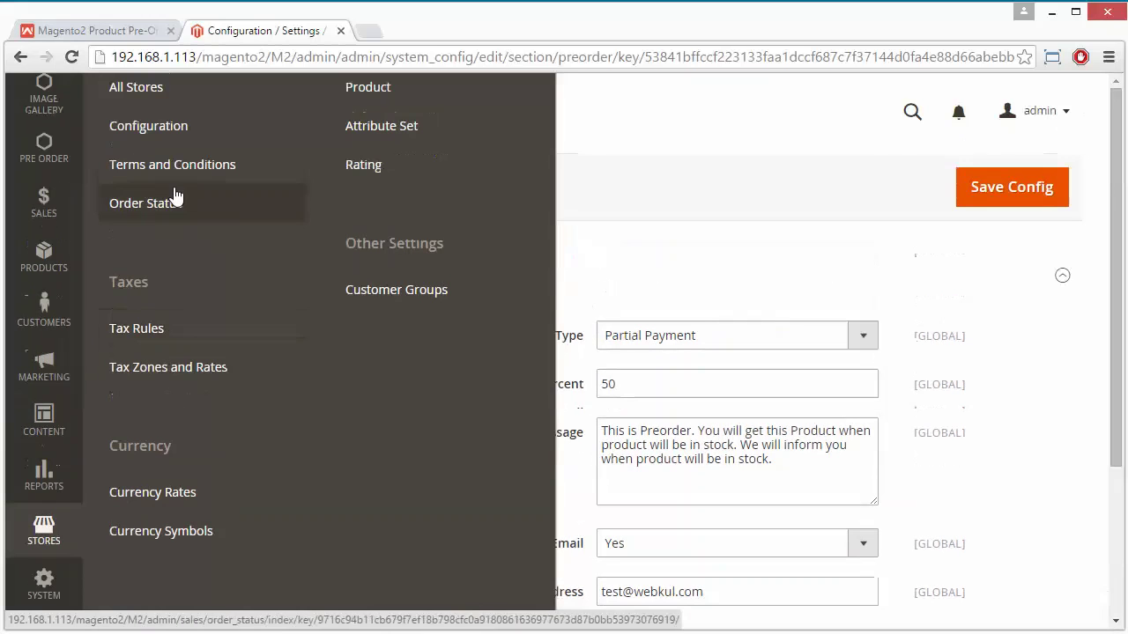
{"action": "left_click", "coordinate": [177, 126]}
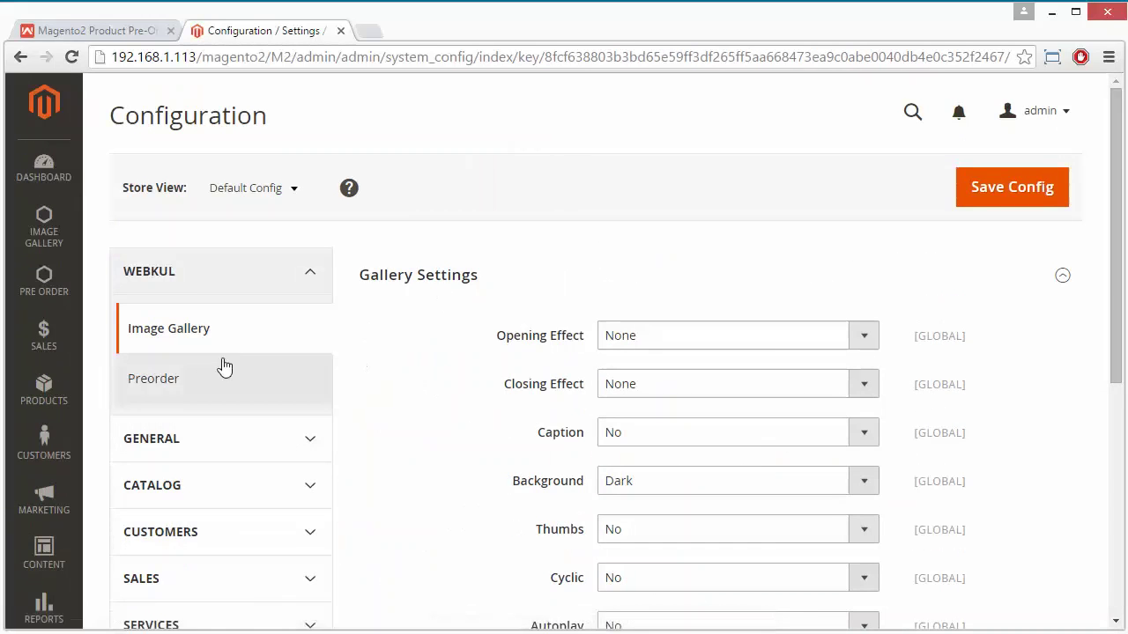
{"action": "left_click", "coordinate": [190, 382]}
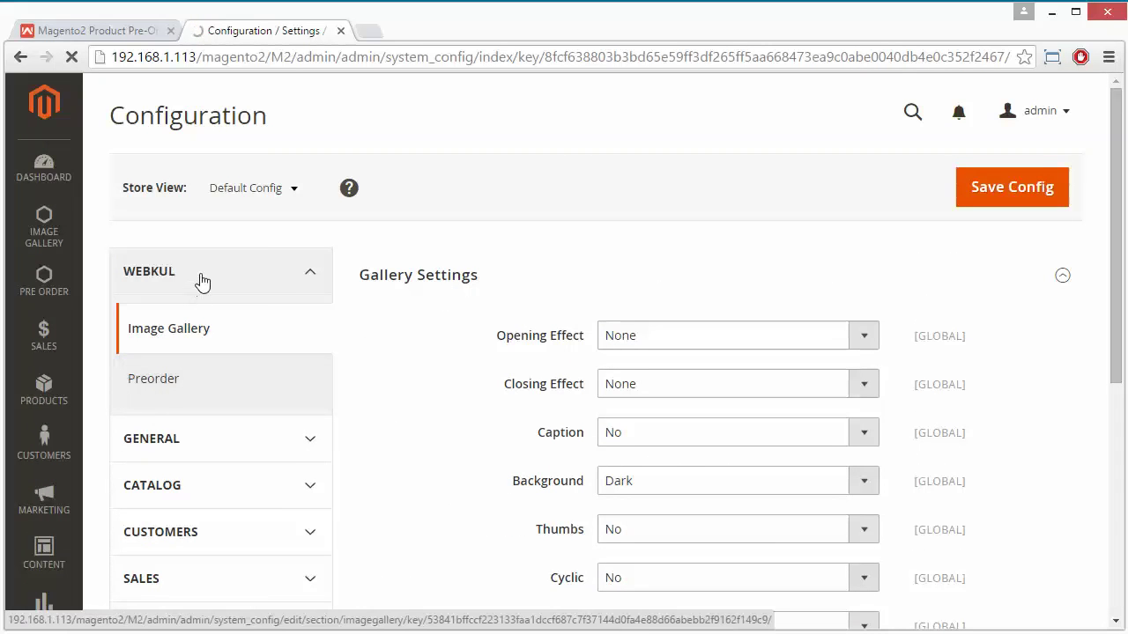
{"action": "left_click", "coordinate": [211, 391]}
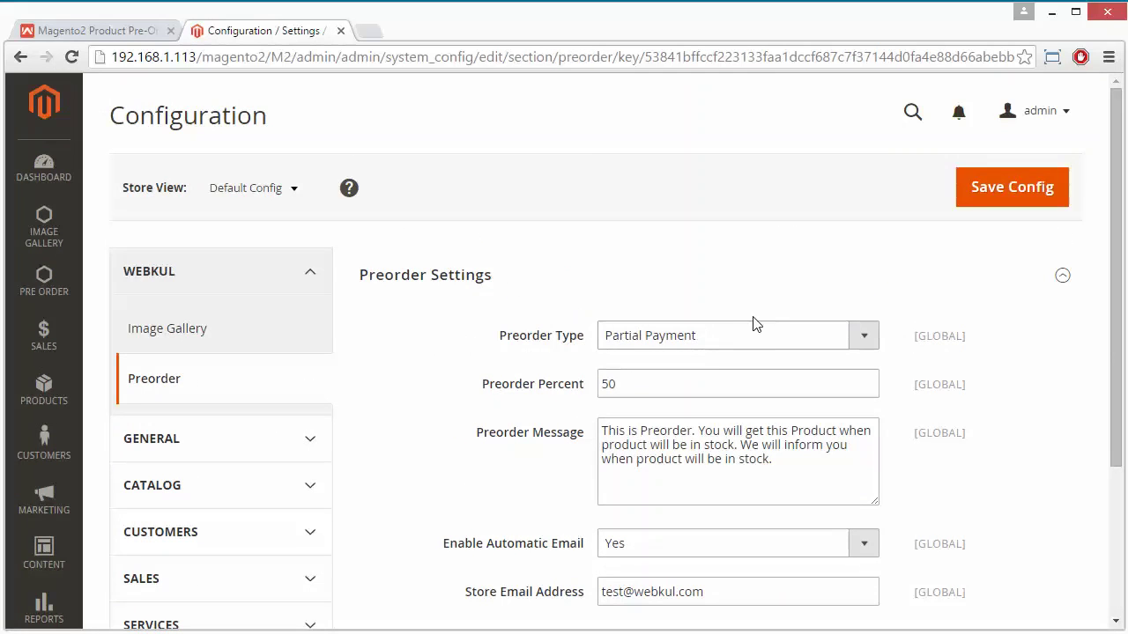
Set the Preorder Type to Partial Payment.
{"action": "left_click", "coordinate": [759, 345]}
{"action": "left_click", "coordinate": [758, 345]}
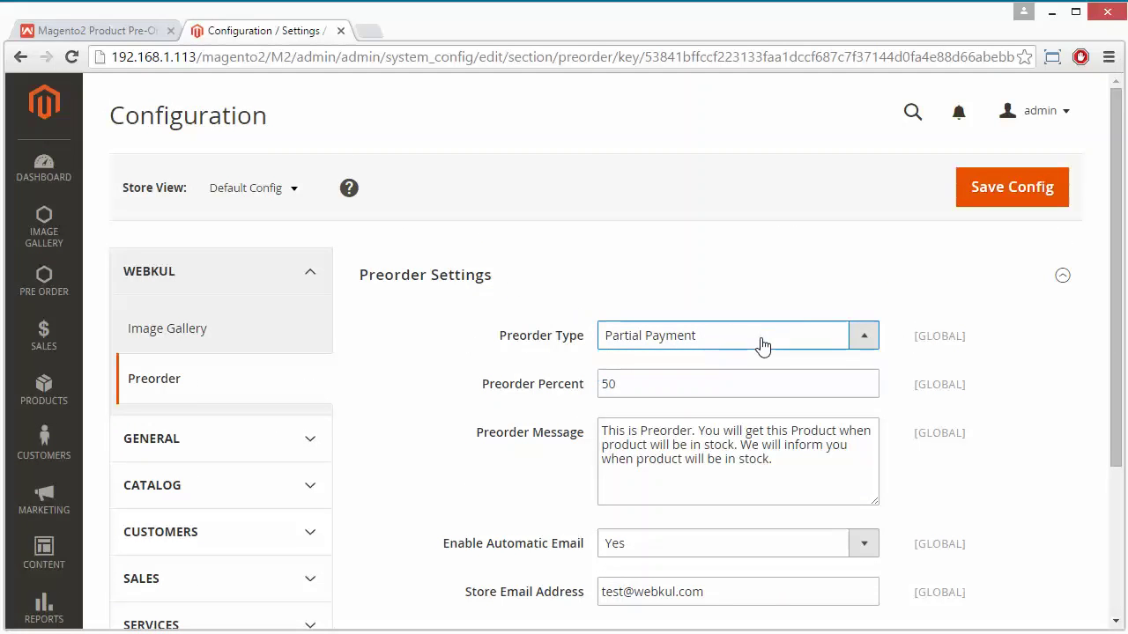
{"action": "left_click", "coordinate": [758, 344]}
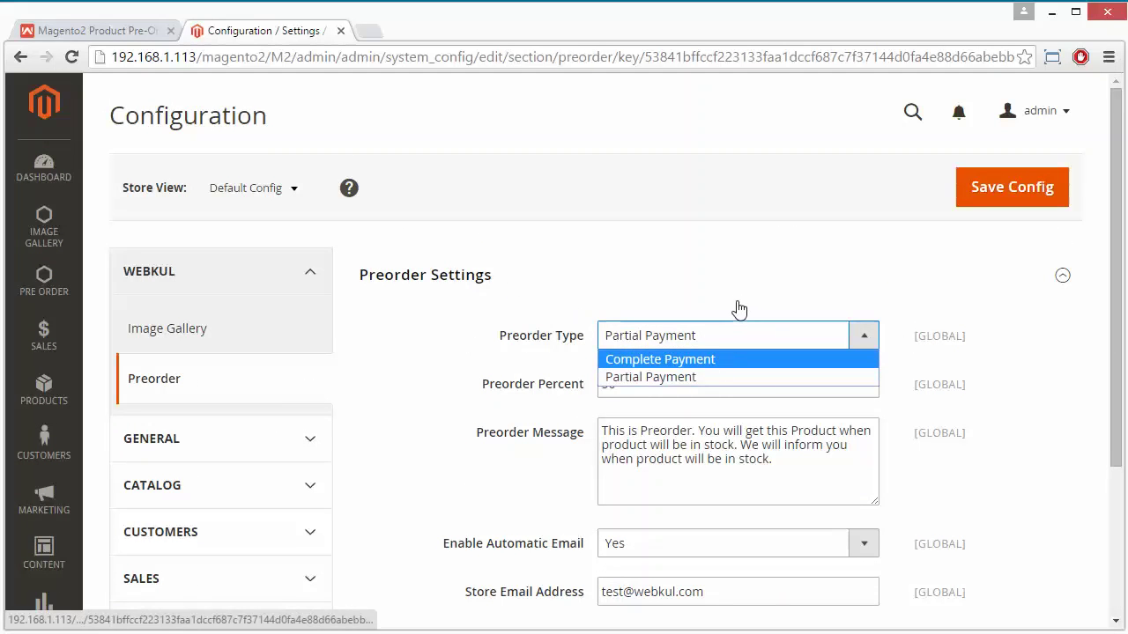
{"action": "left_click", "coordinate": [713, 378]}
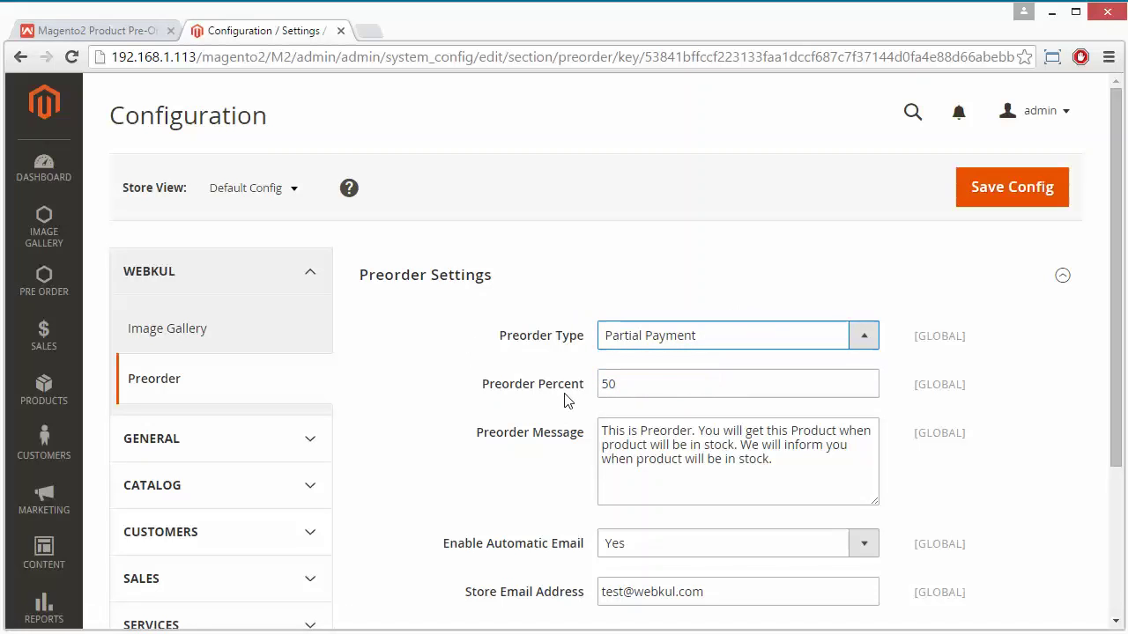
Set the Preorder Percent to 50.
{"action": "left_click", "coordinate": [631, 387]}
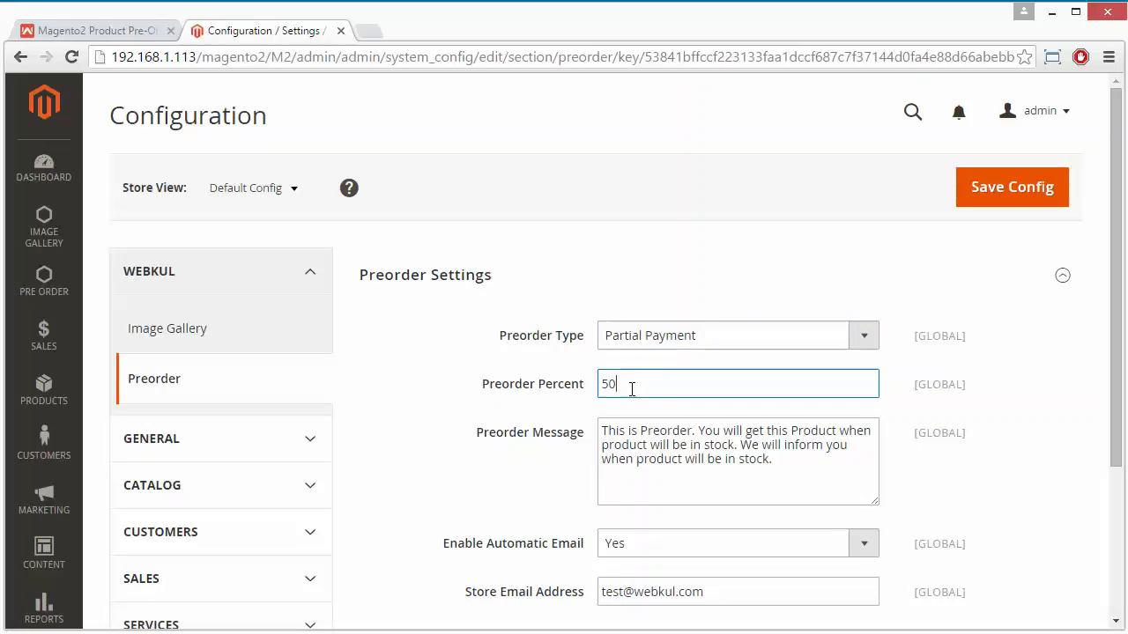
{"action": "key", "text": "BackSpace"}
{"action": "key", "text": "BackSpace"}
{"action": "type", "text": "50"}
{"action": "key", "text": "BackSpace"}
{"action": "key", "text": "BackSpace"}
{"action": "type", "text": "50"}
{"action": "key", "text": "BackSpace"}
{"action": "key", "text": "BackSpace"}
{"action": "type", "text": "70"}
{"action": "key", "text": "BackSpace"}
{"action": "key", "text": "BackSpace"}
{"action": "type", "text": "50"}
Review the Preorder Message text and the available options for Enable Automatic Email.
{"action": "scroll", "coordinate": [440, 428], "scroll_direction": "down", "scroll_amount": 2}
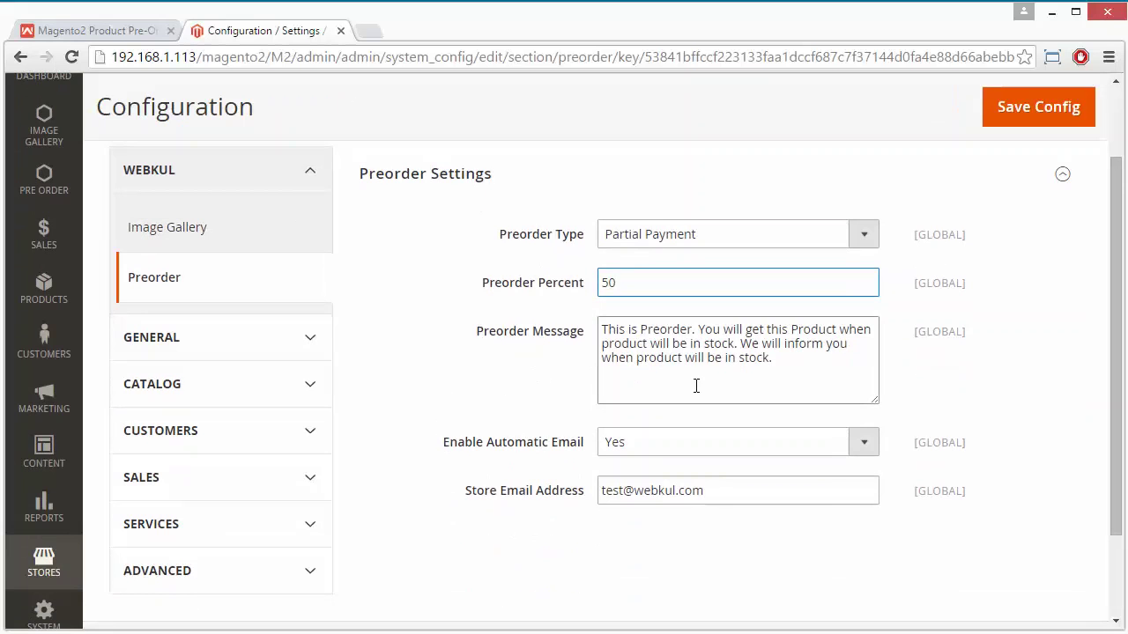
{"action": "left_click", "coordinate": [784, 359]}
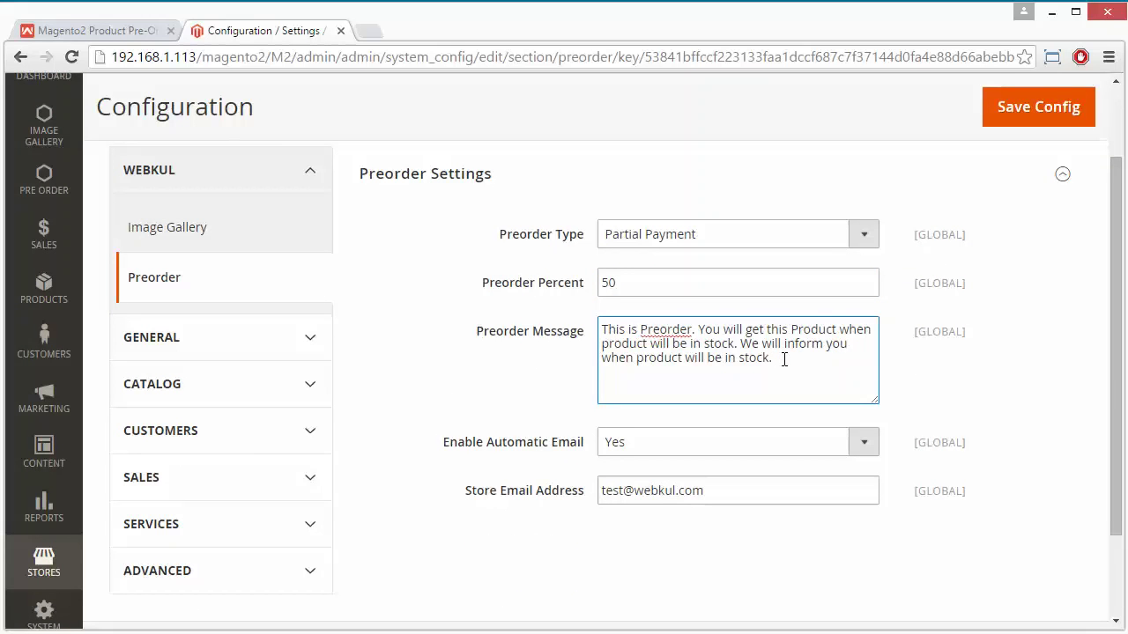
{"action": "scroll", "coordinate": [472, 465], "scroll_direction": "down", "scroll_amount": 1}
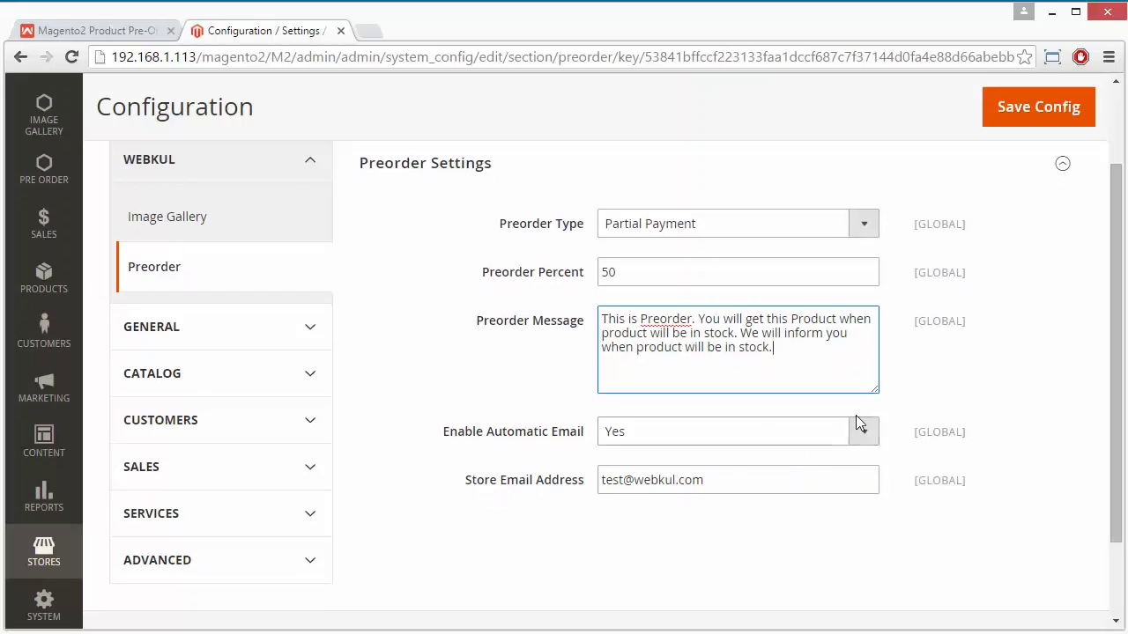
{"action": "left_click", "coordinate": [867, 441]}
{"action": "left_click", "coordinate": [868, 445]}
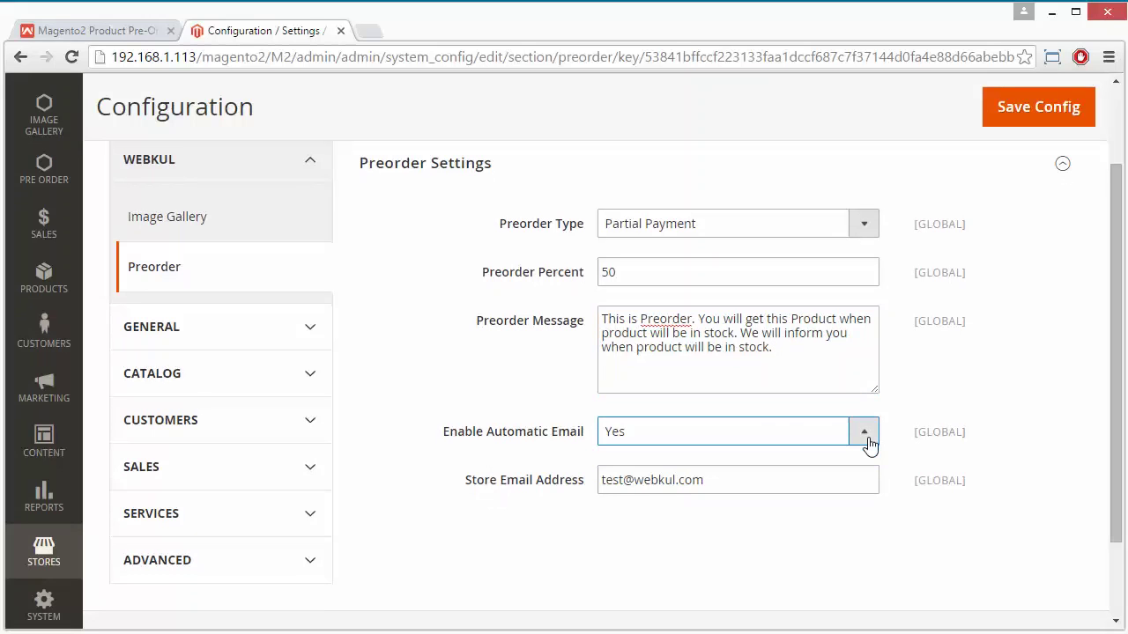
{"action": "left_click", "coordinate": [869, 444]}
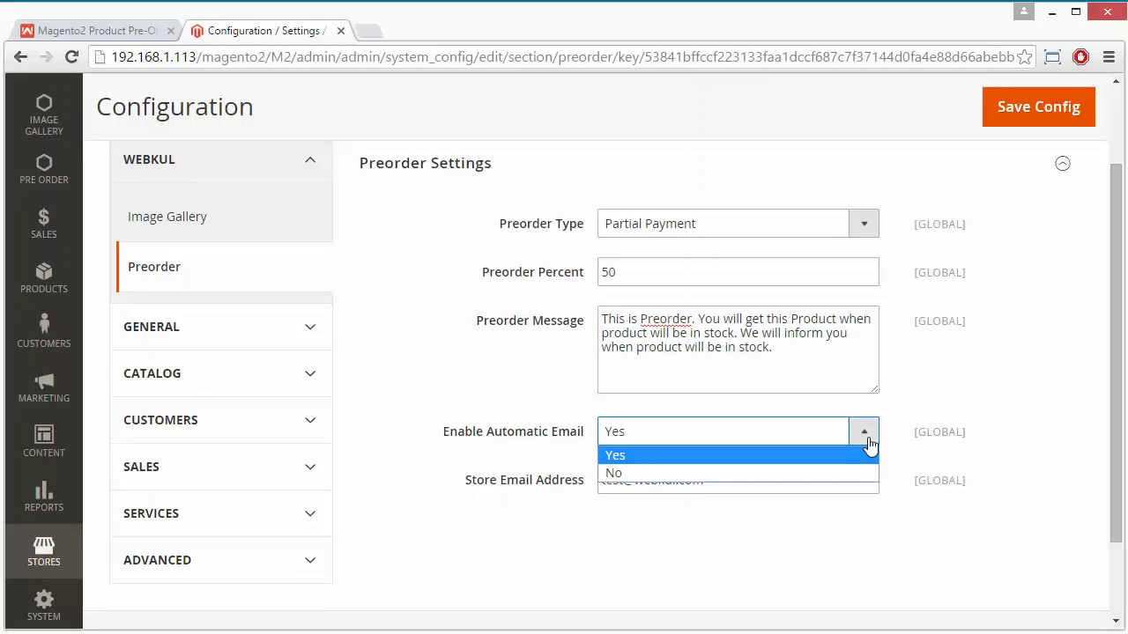
{"action": "left_click", "coordinate": [869, 445]}
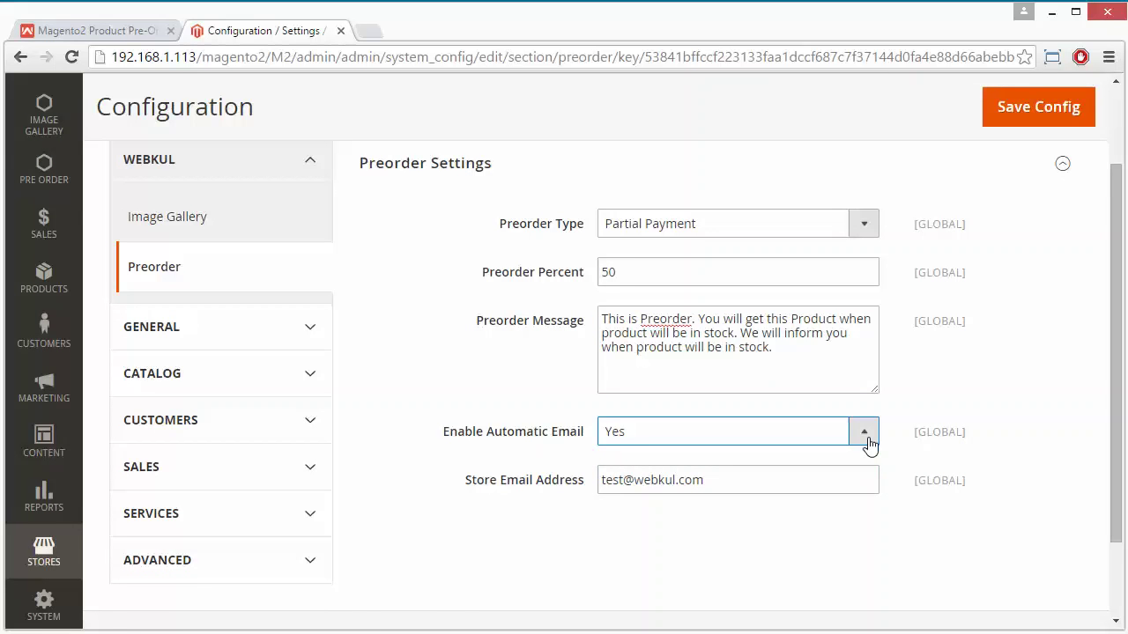
Check the Store Email Address field and save the preorder configuration.
{"action": "scroll", "coordinate": [960, 417], "scroll_direction": "down", "scroll_amount": 2}
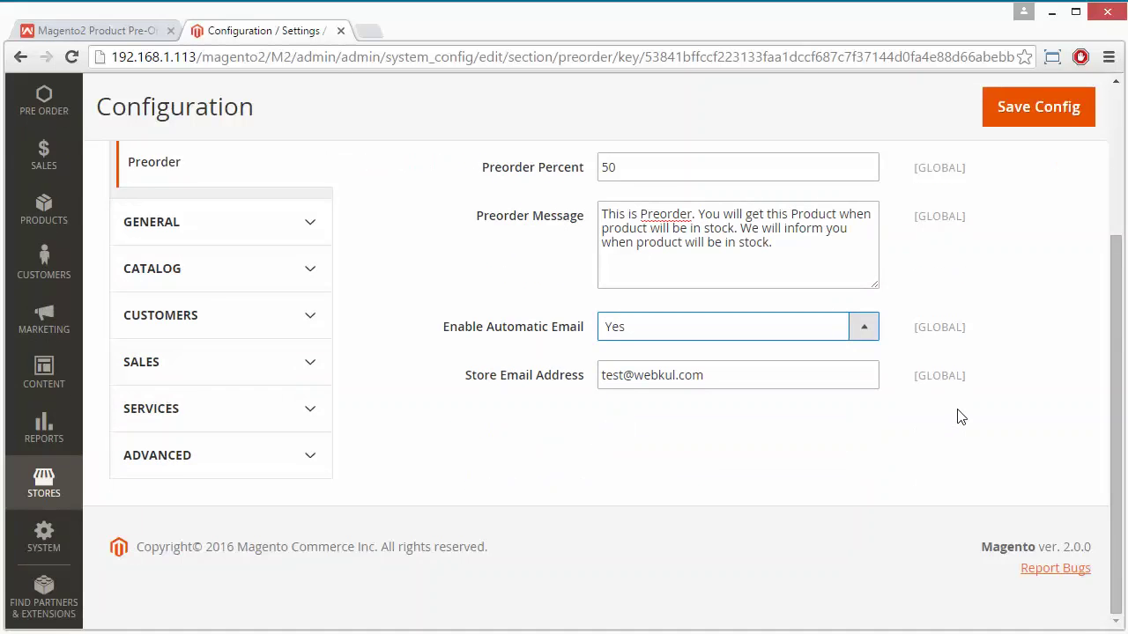
{"action": "scroll", "coordinate": [961, 417], "scroll_direction": "up", "scroll_amount": 3}
{"action": "left_click", "coordinate": [759, 508]}
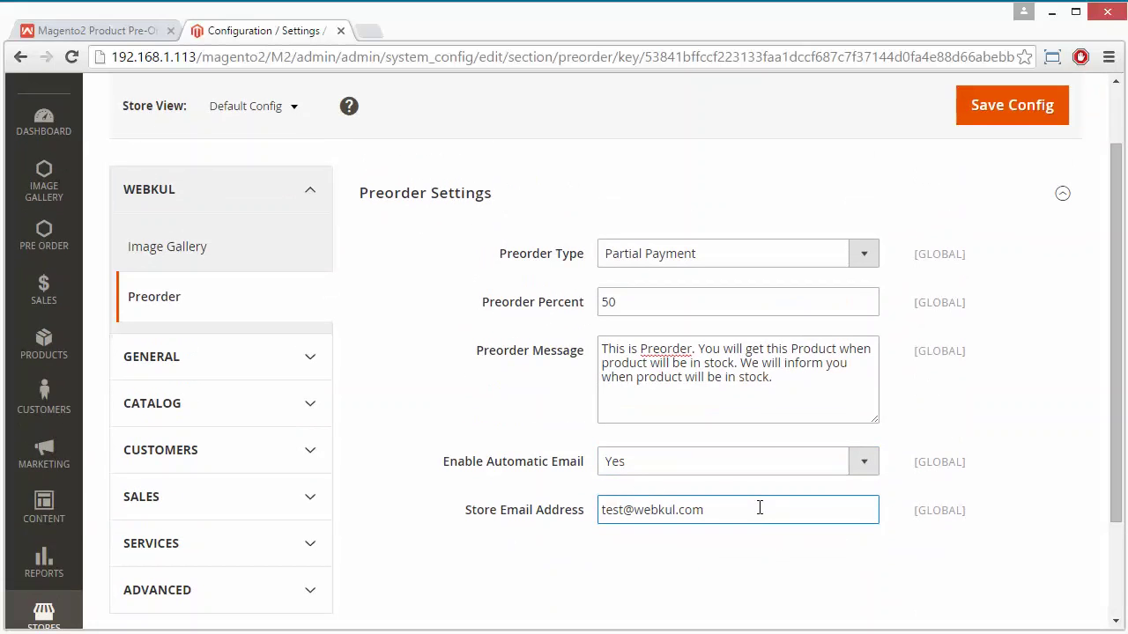
{"action": "scroll", "coordinate": [760, 508], "scroll_direction": "up", "scroll_amount": 1}
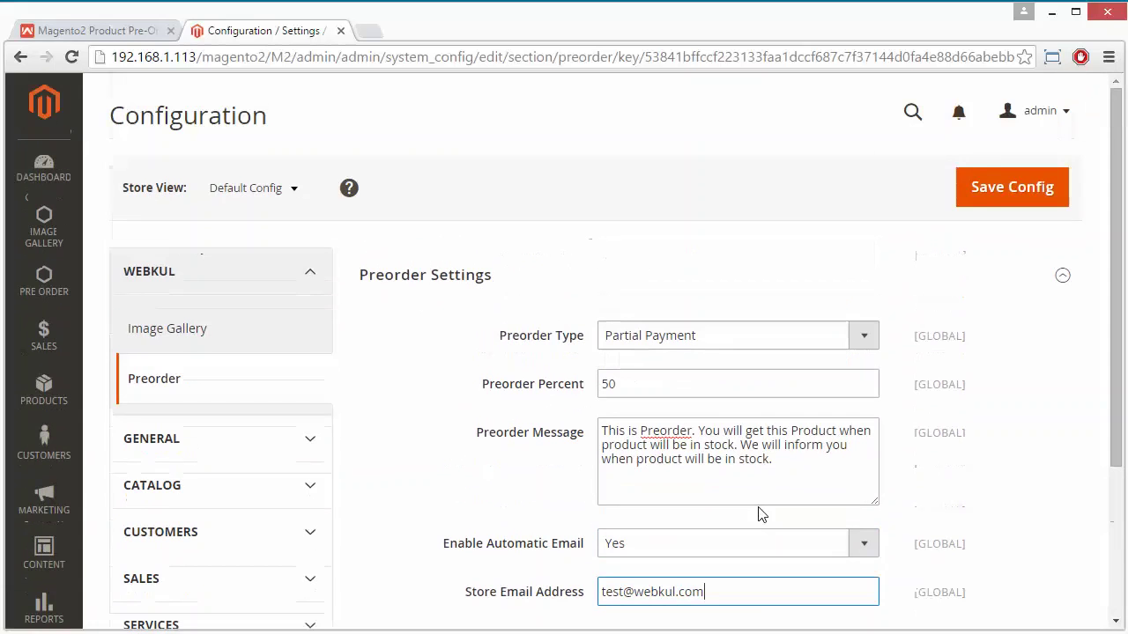
{"action": "left_click", "coordinate": [1007, 194]}
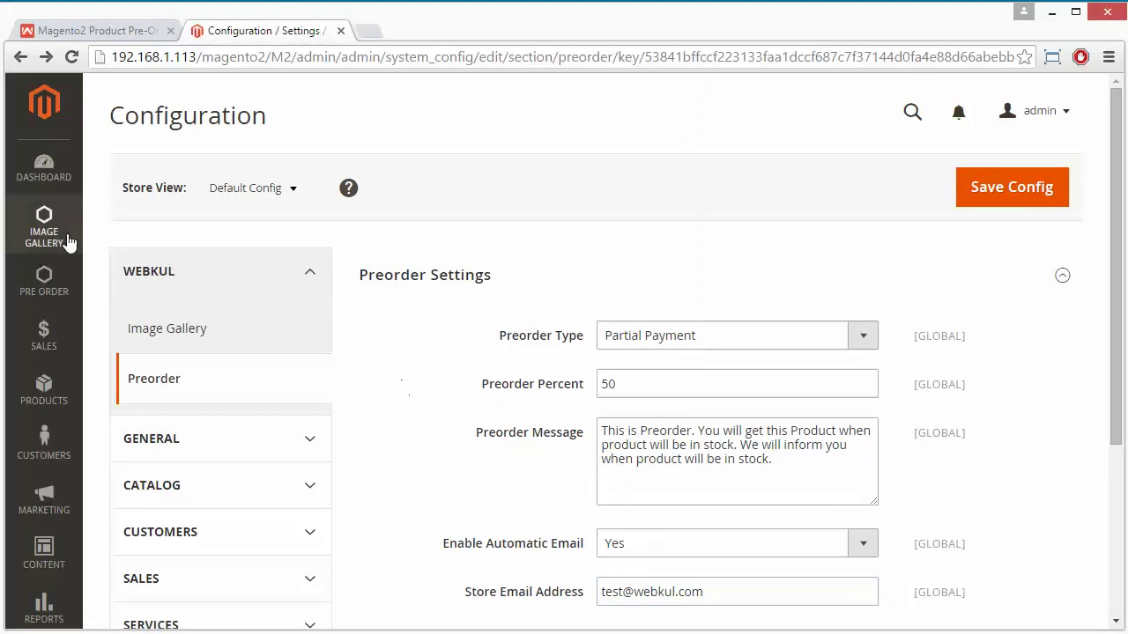
Open the product catalog and start adding a new product.
{"action": "left_click", "coordinate": [57, 389]}
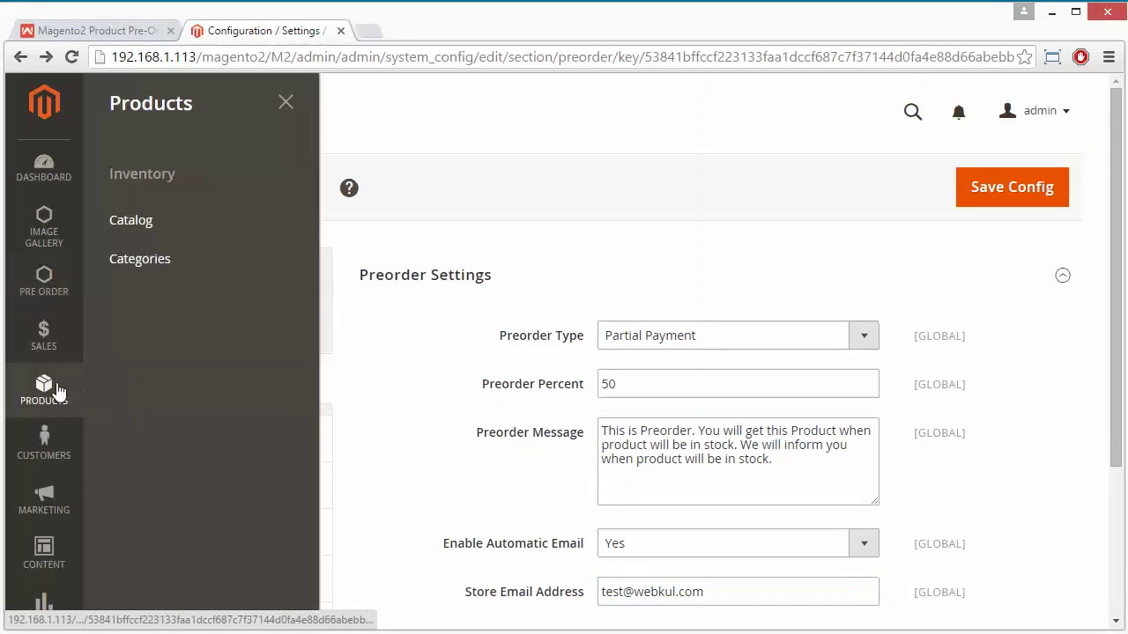
{"action": "left_click", "coordinate": [140, 227]}
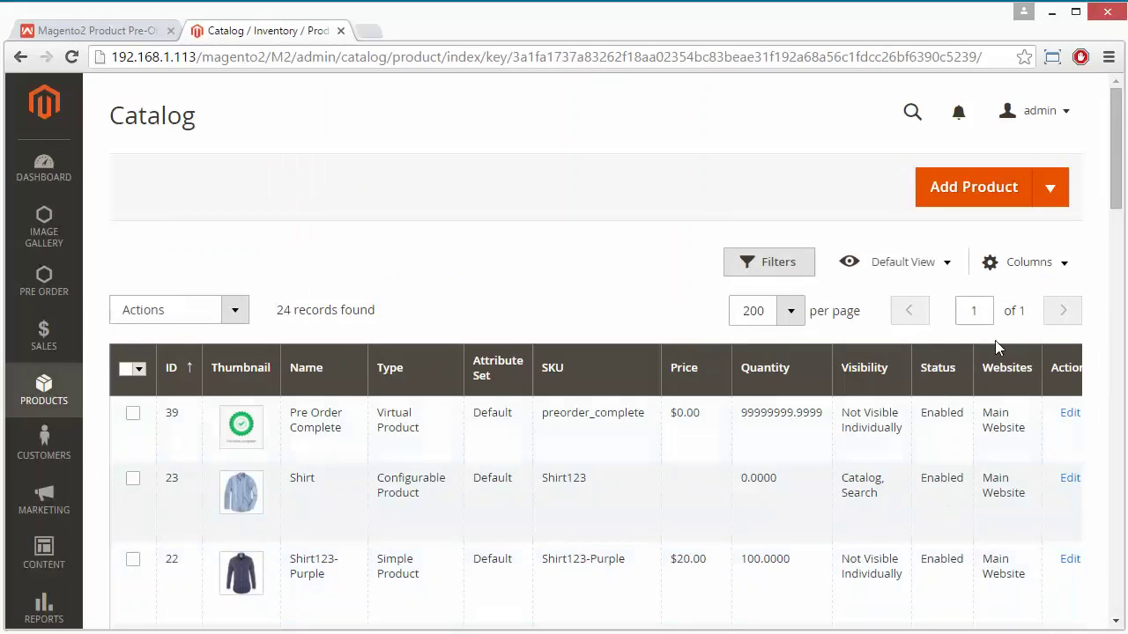
{"action": "left_click", "coordinate": [995, 189]}
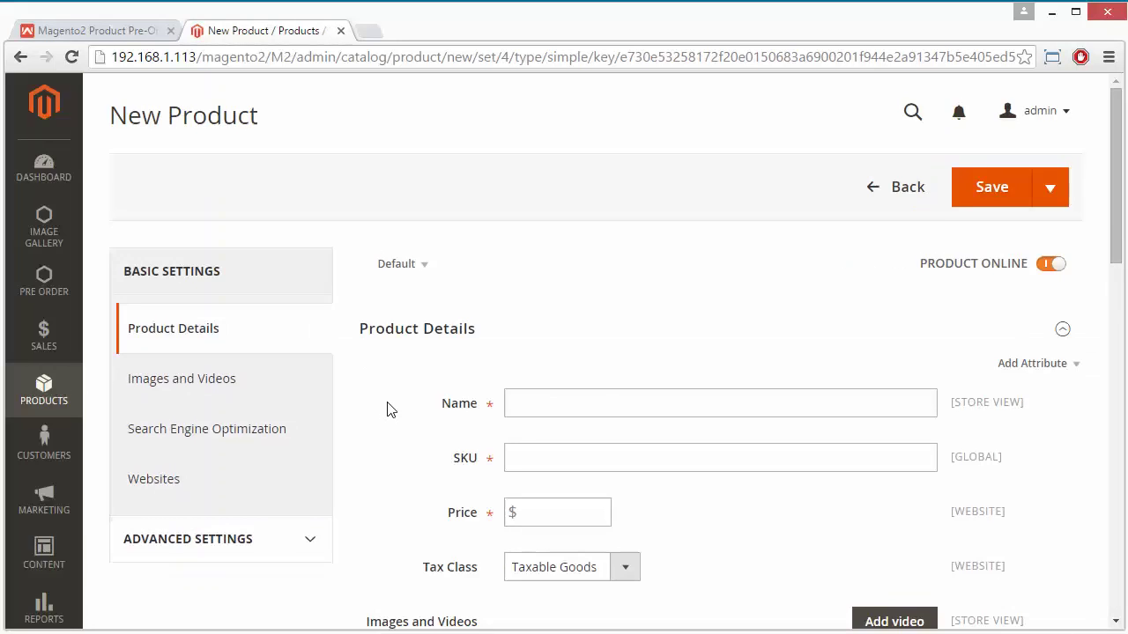
Look over the new product form, including its preorder fields, and name the product "Demo pro".
{"action": "scroll", "coordinate": [390, 410], "scroll_direction": "down", "scroll_amount": 2}
{"action": "scroll", "coordinate": [391, 409], "scroll_direction": "down", "scroll_amount": 15}
{"action": "scroll", "coordinate": [390, 410], "scroll_direction": "up", "scroll_amount": 2}
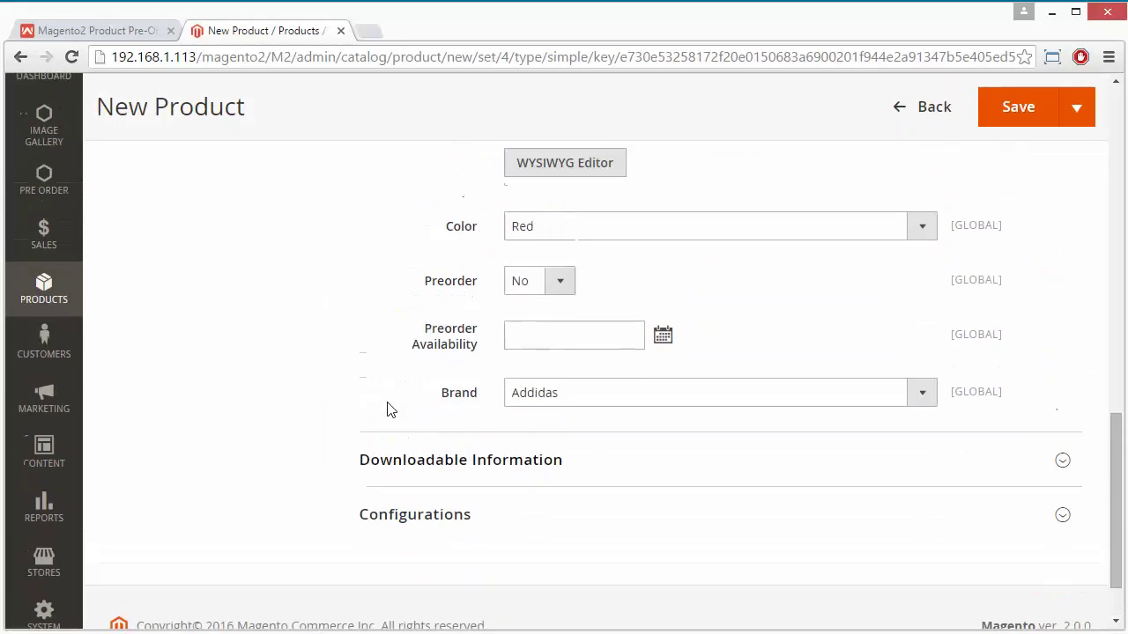
{"action": "scroll", "coordinate": [390, 410], "scroll_direction": "up", "scroll_amount": 13}
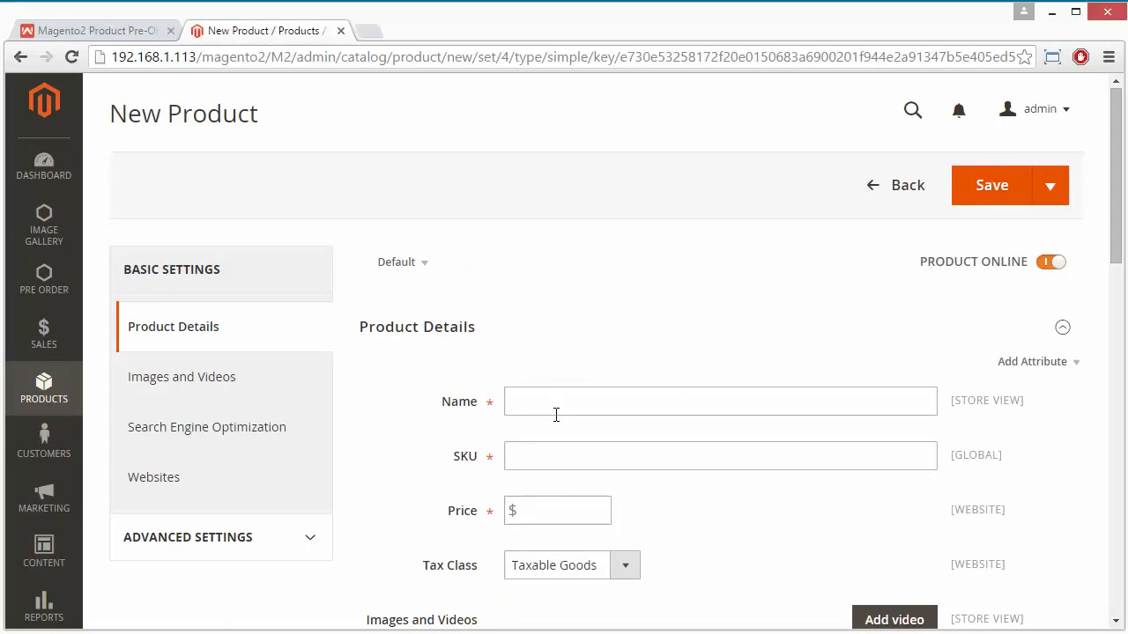
{"action": "left_click", "coordinate": [555, 389]}
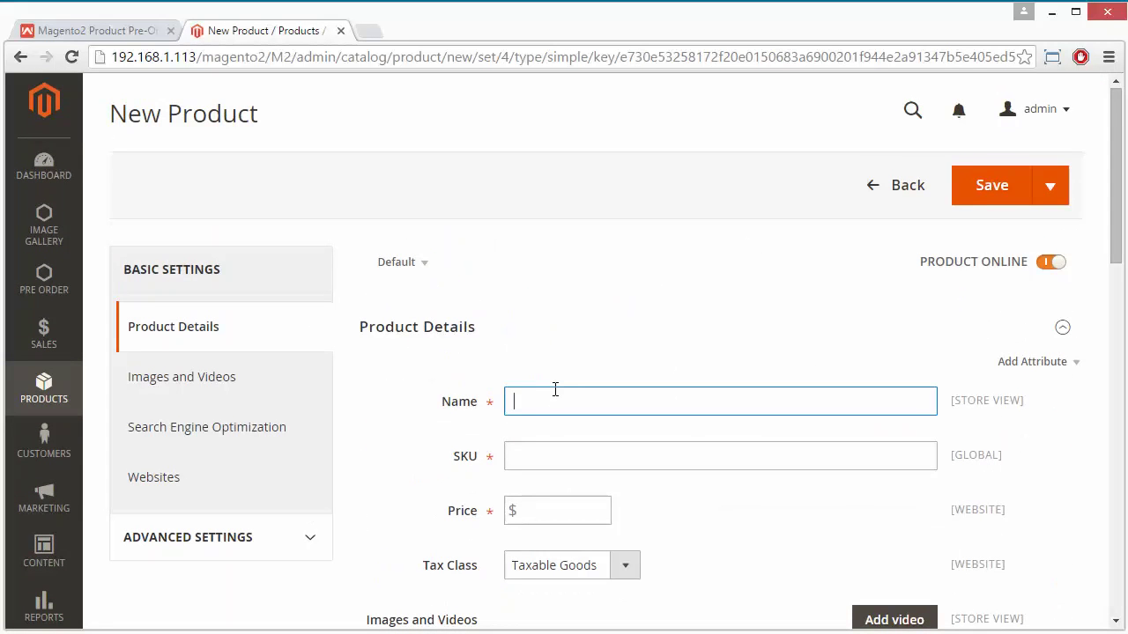
{"action": "type", "text": "Demo"}
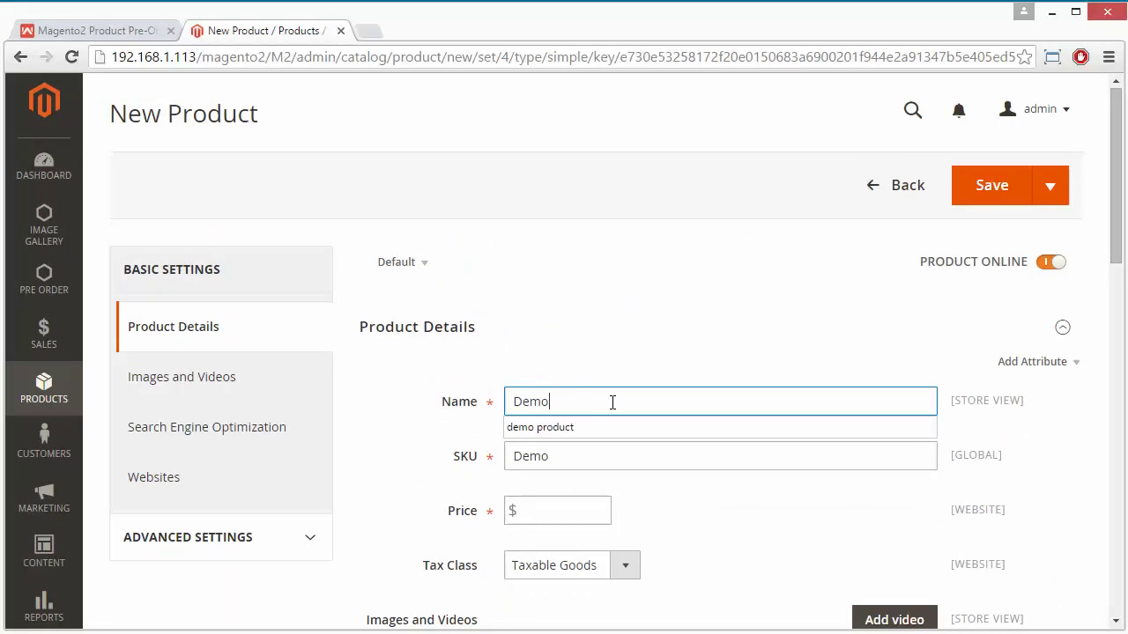
{"action": "key", "text": "BackSpace"}
{"action": "key", "text": "BackSpace"}
{"action": "key", "text": "BackSpace"}
{"action": "key", "text": "BackSpace"}
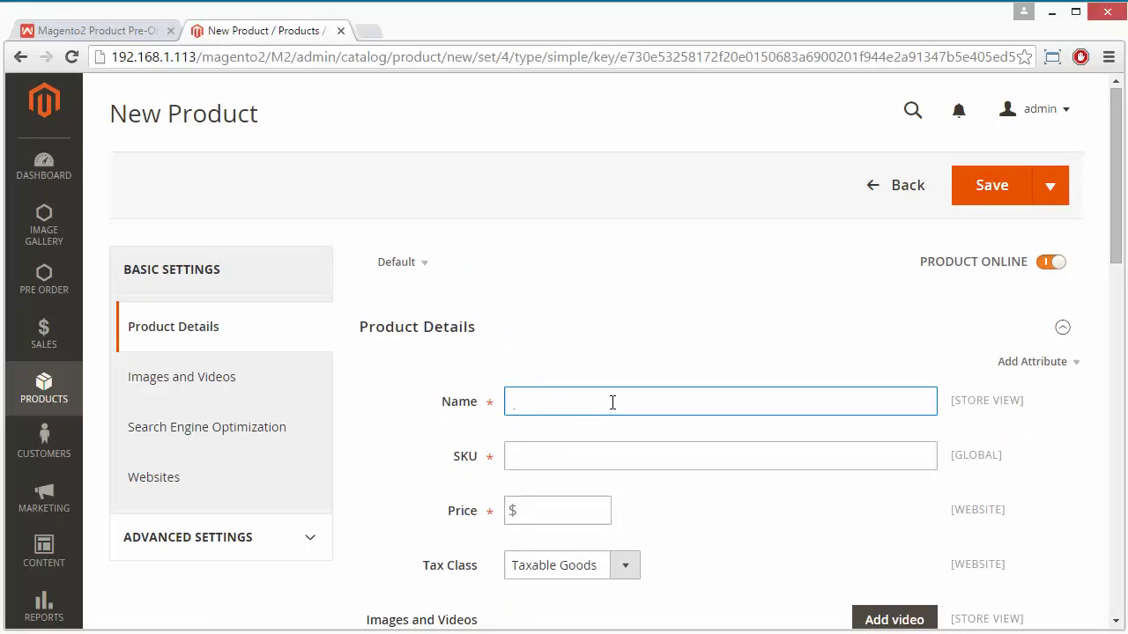
{"action": "type", "text": "Demo "}
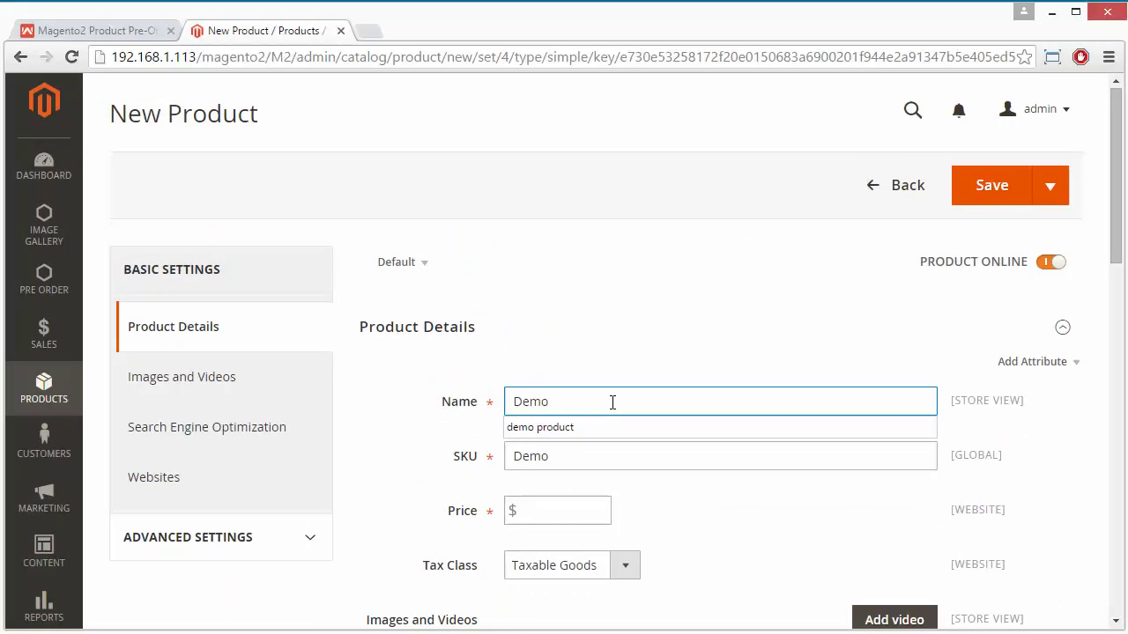
{"action": "type", "text": "pro"}
{"action": "left_click", "coordinate": [522, 321]}
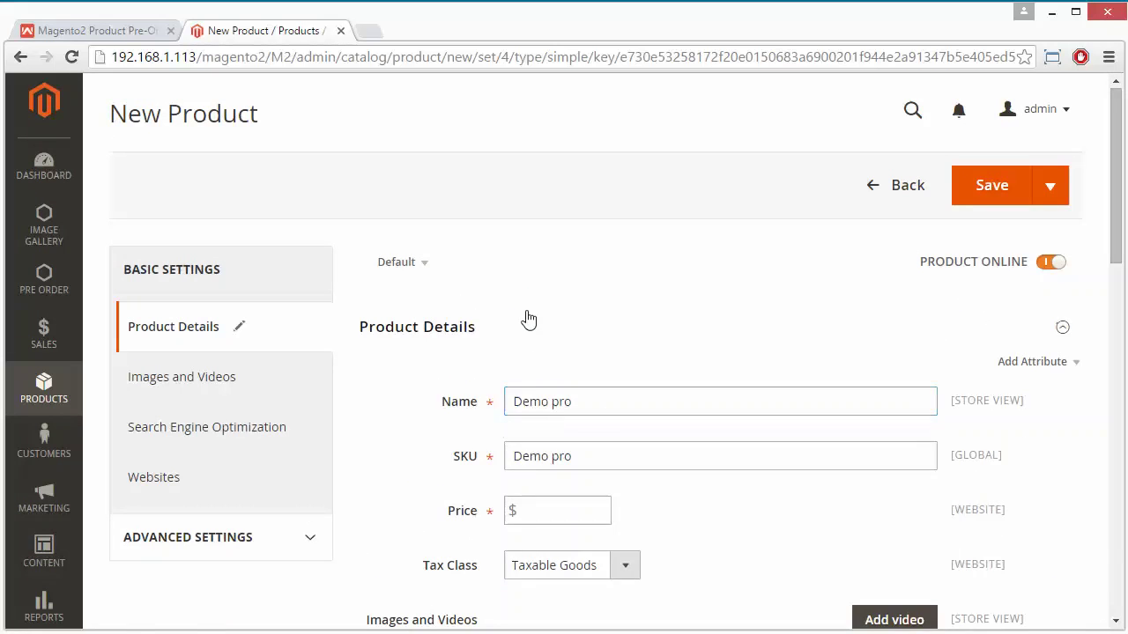
{"action": "left_click", "coordinate": [496, 329]}
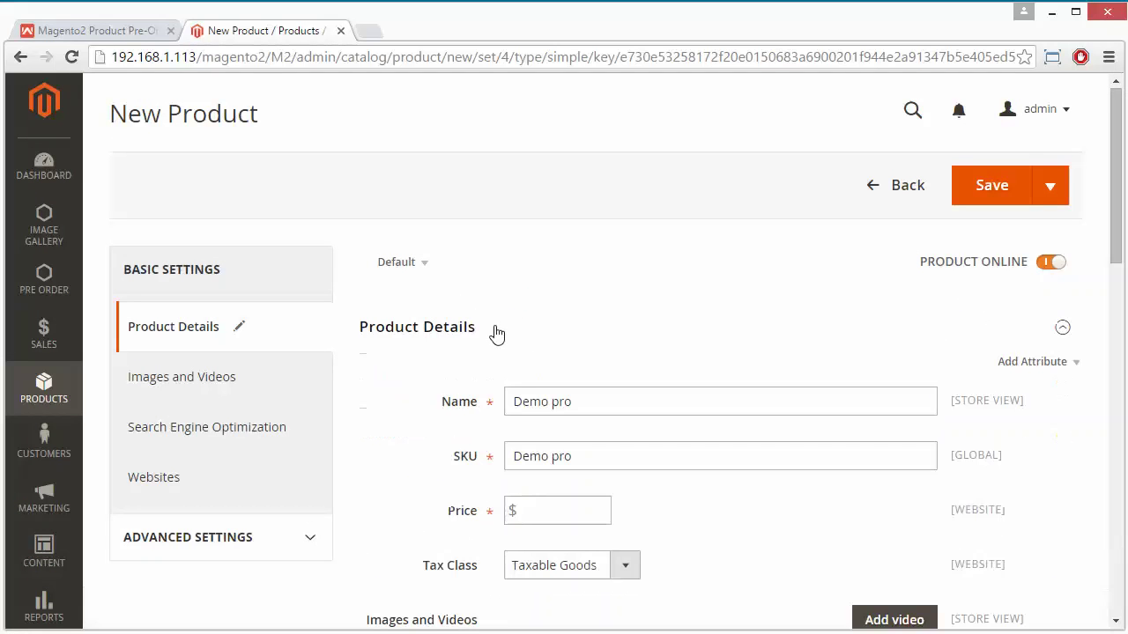
Set the new product's price to $100.
{"action": "scroll", "coordinate": [432, 453], "scroll_direction": "down", "scroll_amount": 3}
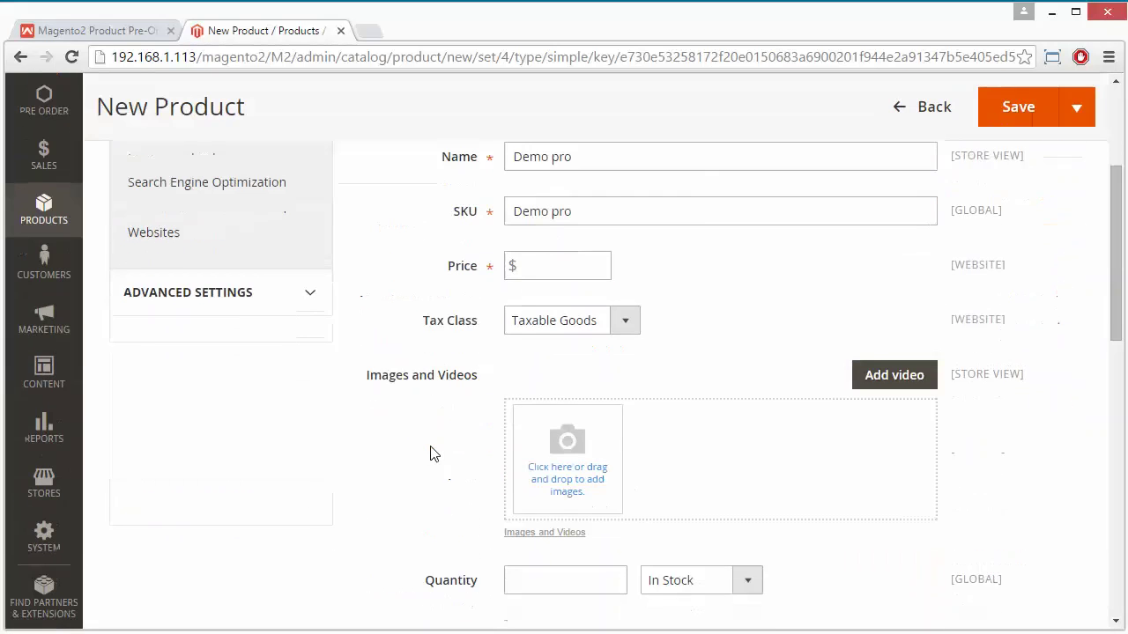
{"action": "left_click", "coordinate": [575, 247]}
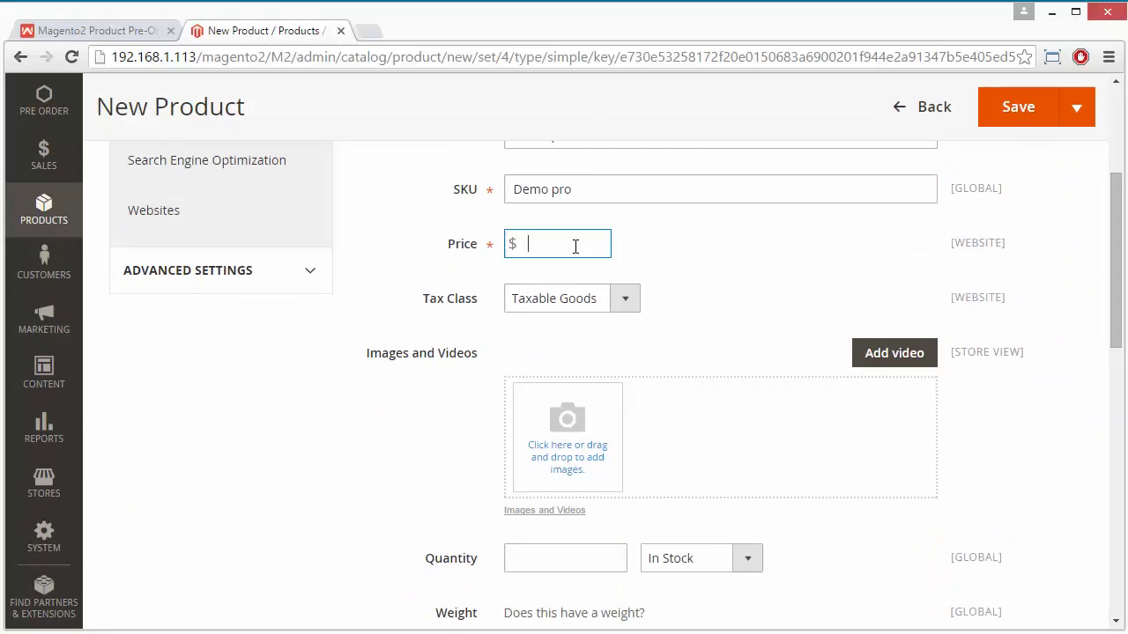
{"action": "type", "text": "100"}
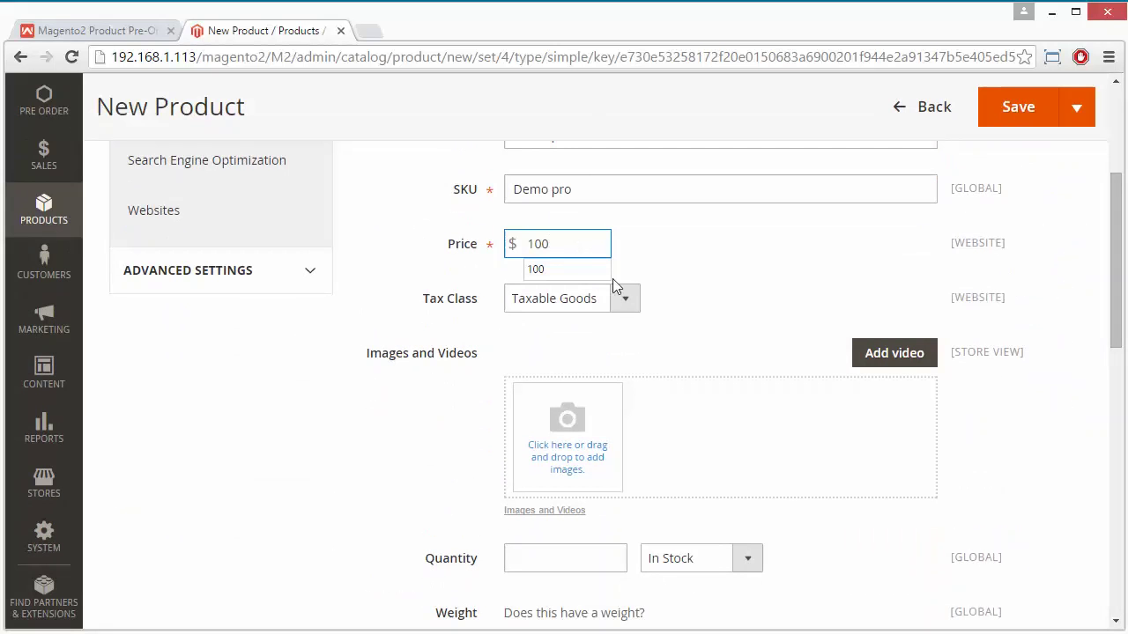
Set the new product's tax class to None and its stock status to Out of Stock.
{"action": "left_click", "coordinate": [627, 299]}
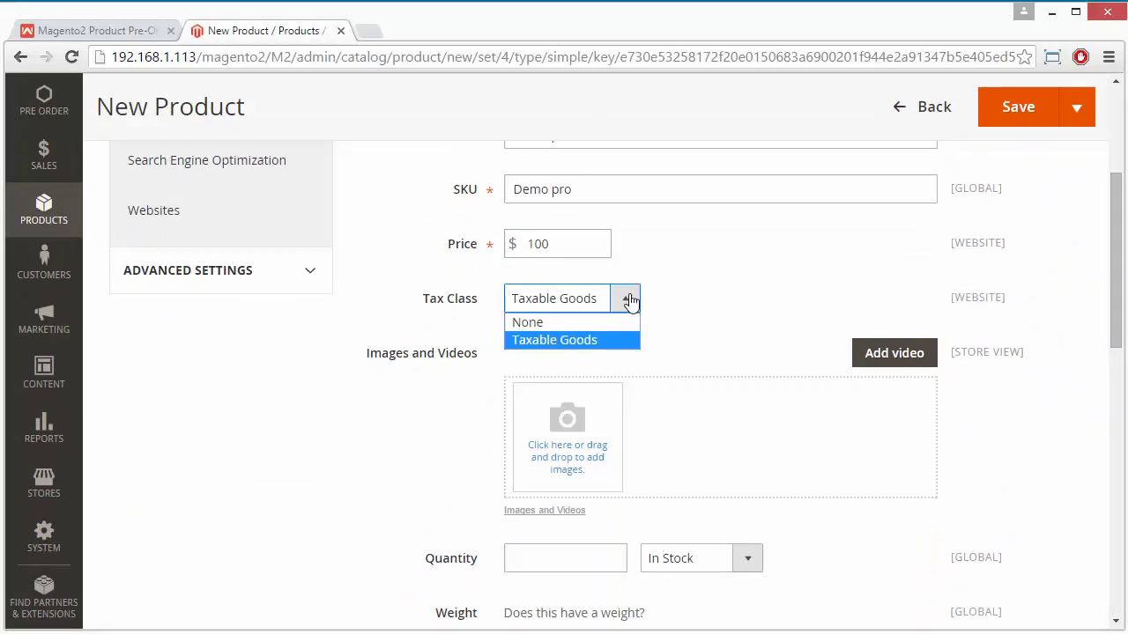
{"action": "left_click", "coordinate": [576, 324]}
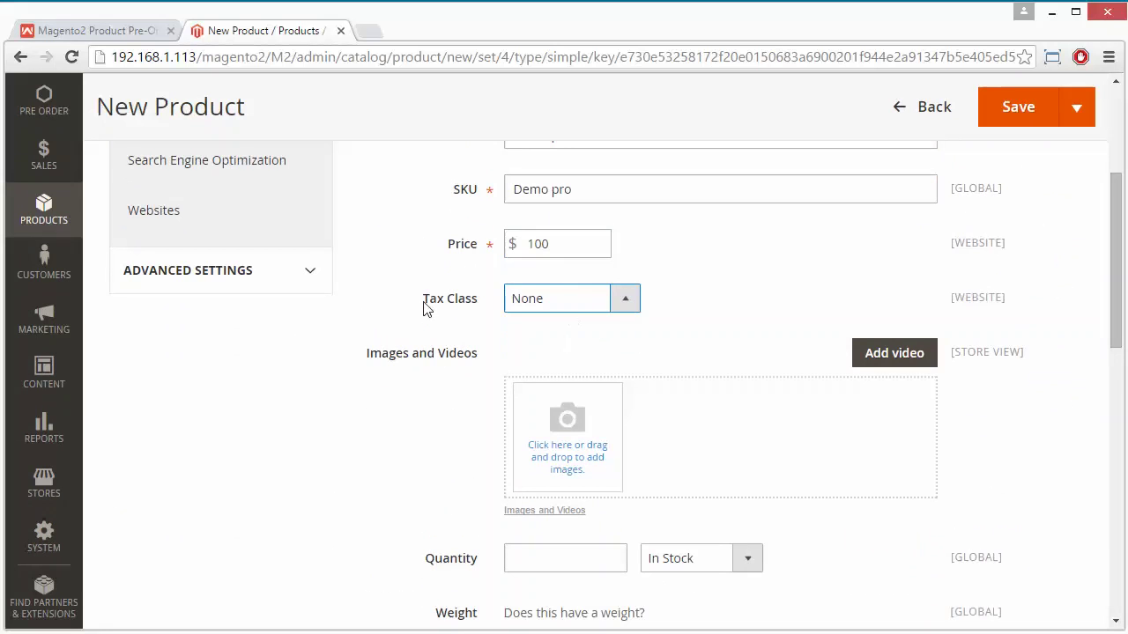
{"action": "scroll", "coordinate": [335, 421], "scroll_direction": "down", "scroll_amount": 1}
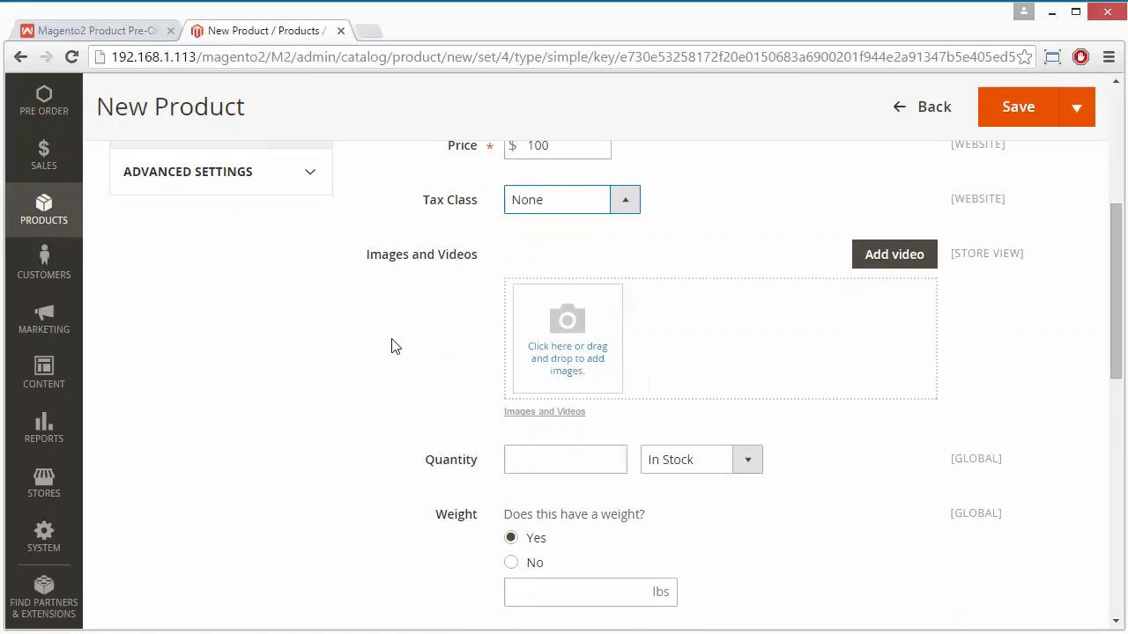
{"action": "scroll", "coordinate": [393, 344], "scroll_direction": "down", "scroll_amount": 2}
{"action": "left_click", "coordinate": [522, 254]}
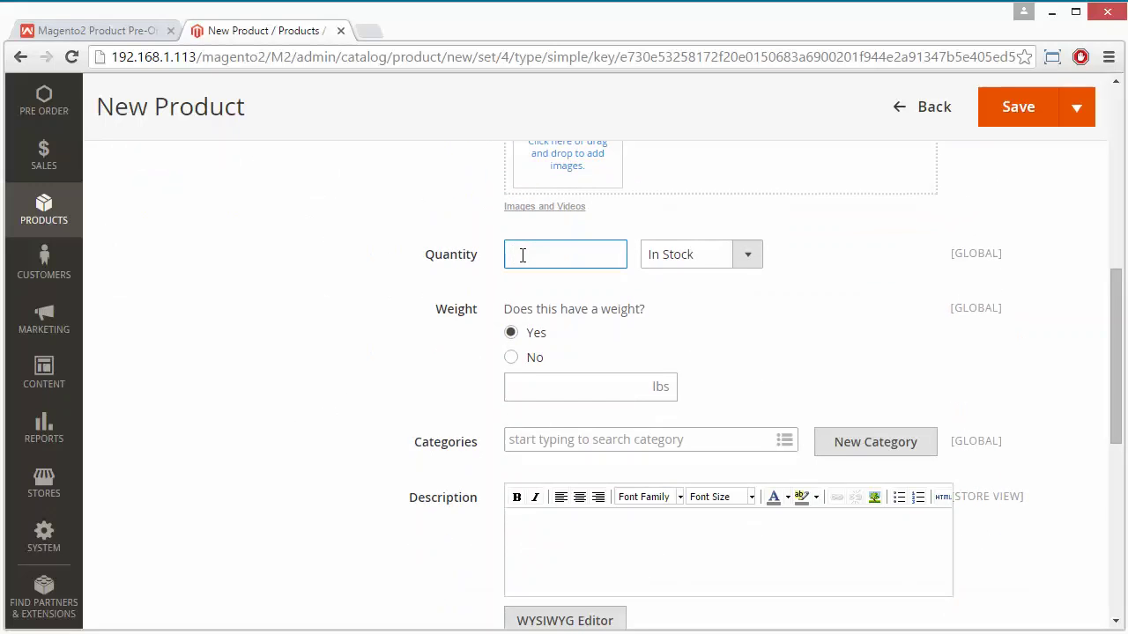
{"action": "left_click", "coordinate": [746, 257]}
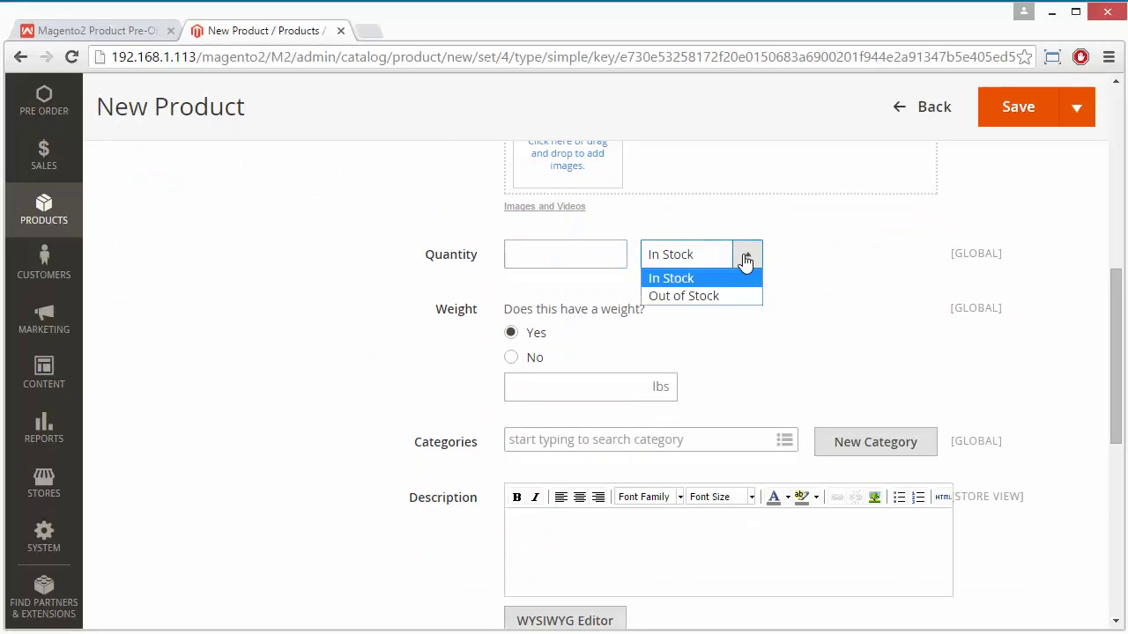
{"action": "left_click", "coordinate": [721, 303]}
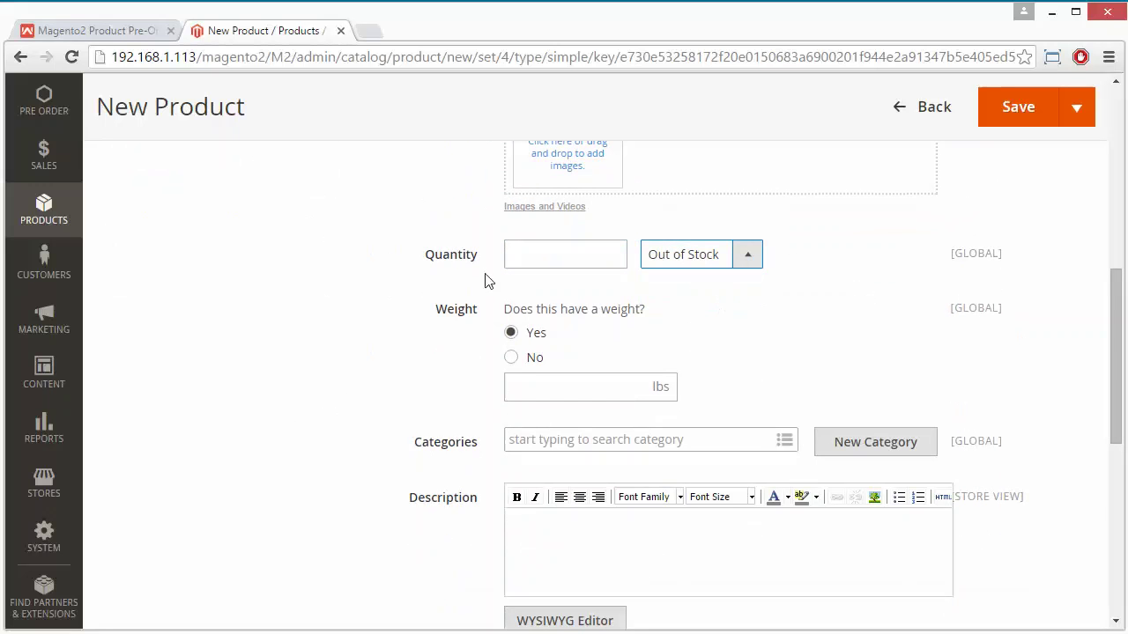
{"action": "scroll", "coordinate": [297, 264], "scroll_direction": "up", "scroll_amount": 3}
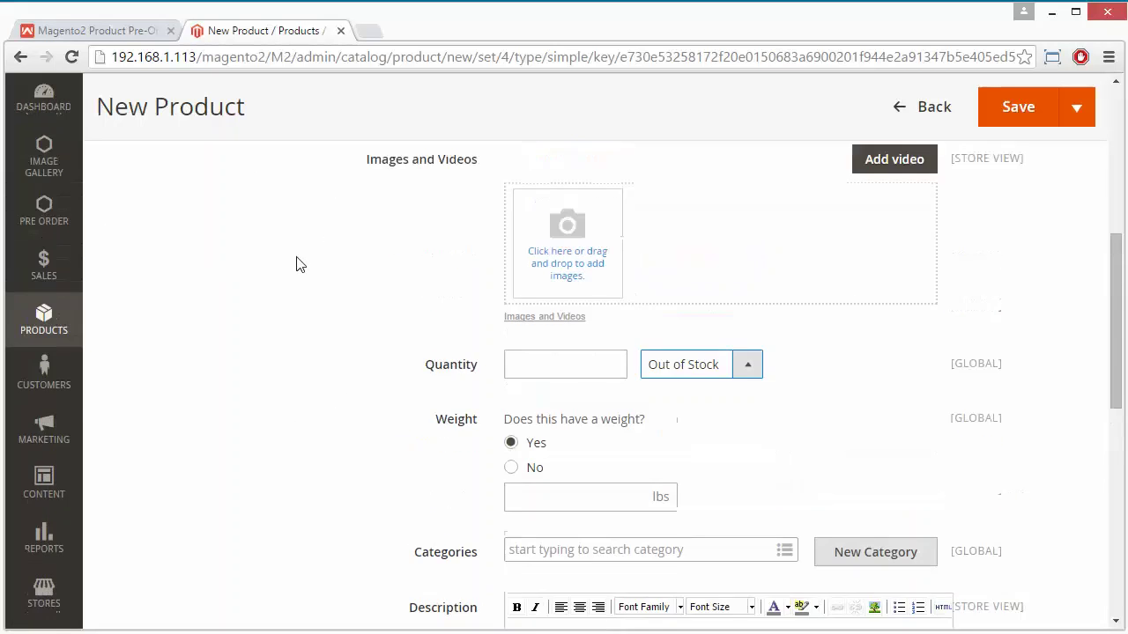
{"action": "scroll", "coordinate": [322, 184], "scroll_direction": "down", "scroll_amount": 2}
{"action": "scroll", "coordinate": [323, 184], "scroll_direction": "up", "scroll_amount": 4}
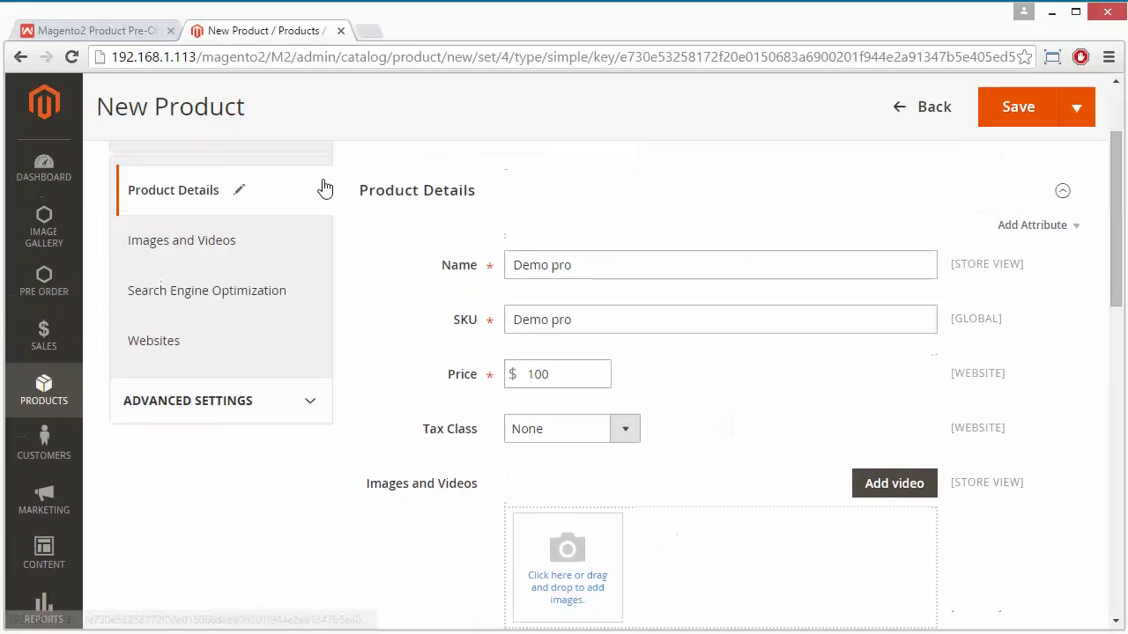
{"action": "scroll", "coordinate": [384, 306], "scroll_direction": "down", "scroll_amount": 4}
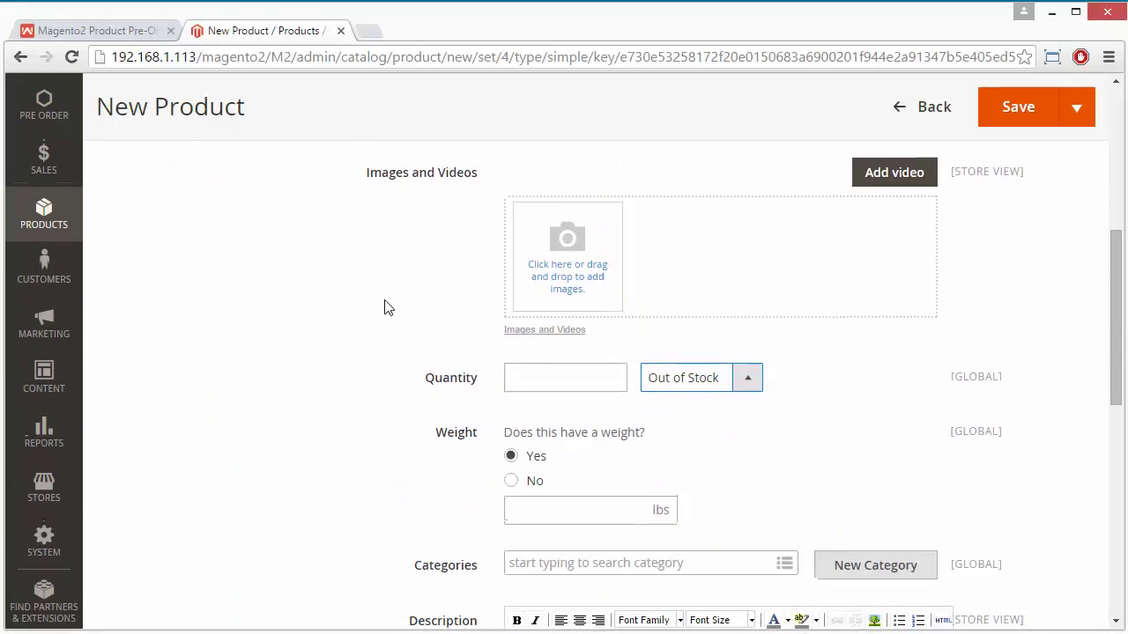
{"action": "scroll", "coordinate": [384, 306], "scroll_direction": "up", "scroll_amount": 1}
{"action": "scroll", "coordinate": [384, 306], "scroll_direction": "down", "scroll_amount": 2}
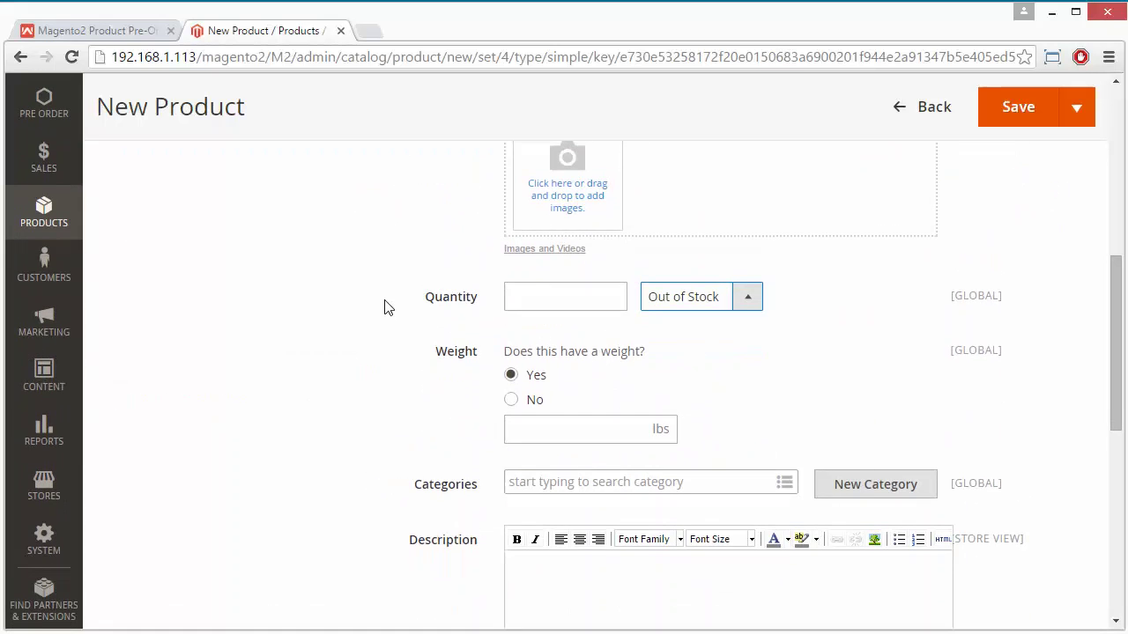
Set the product's weight to 10 lbs and assign it to Default Category.
{"action": "scroll", "coordinate": [384, 307], "scroll_direction": "down", "scroll_amount": 2}
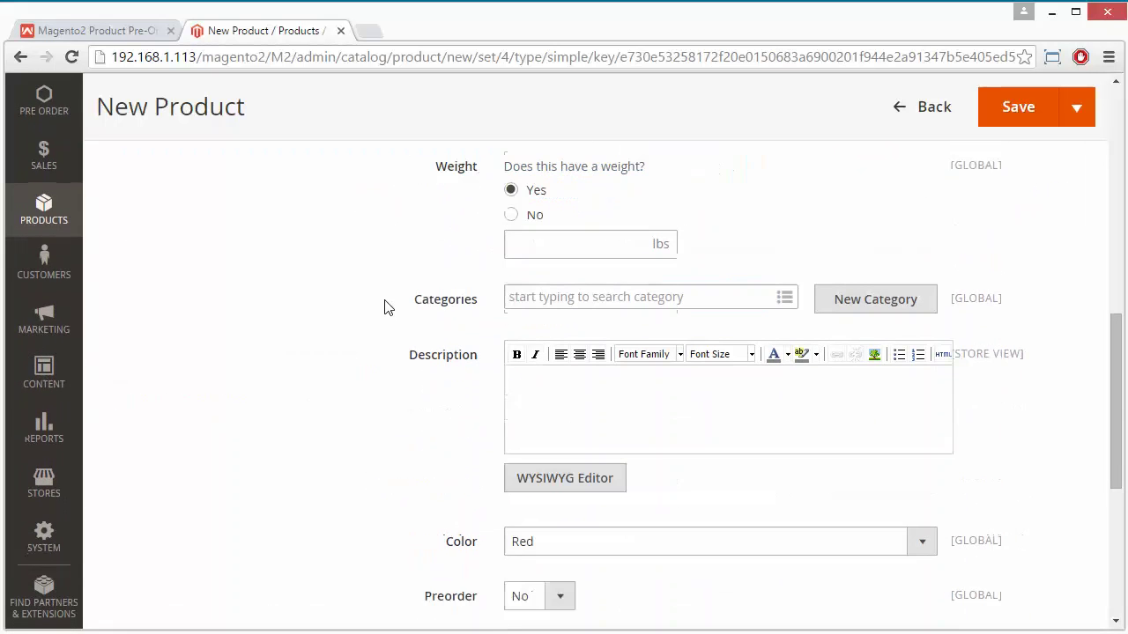
{"action": "left_click", "coordinate": [526, 241]}
{"action": "type", "text": "10"}
{"action": "left_click", "coordinate": [396, 256]}
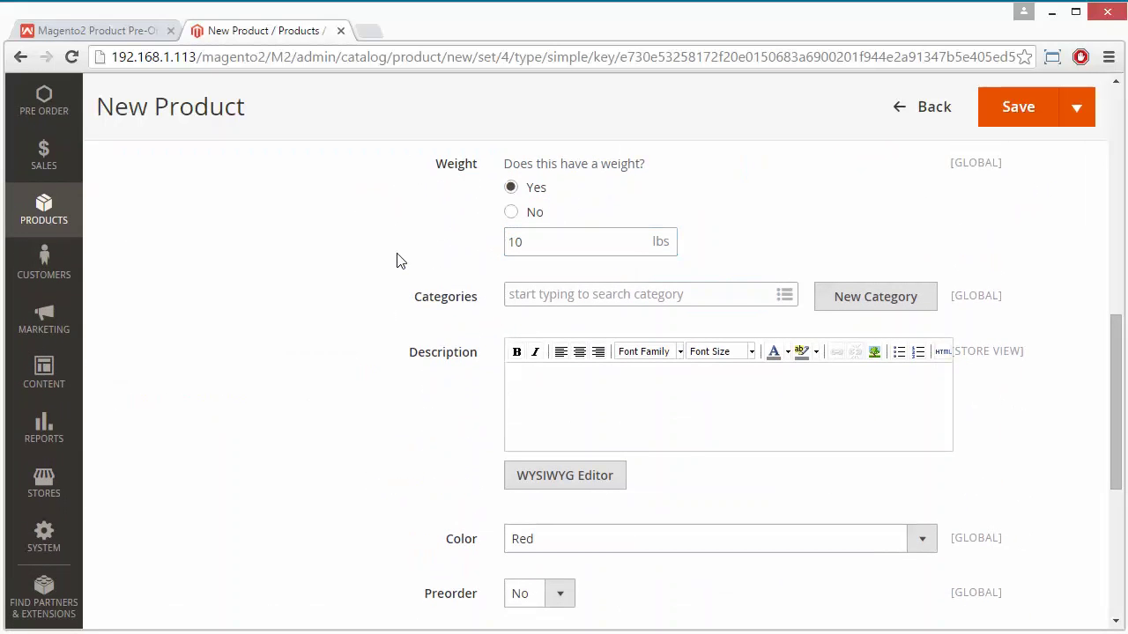
{"action": "left_click", "coordinate": [784, 296]}
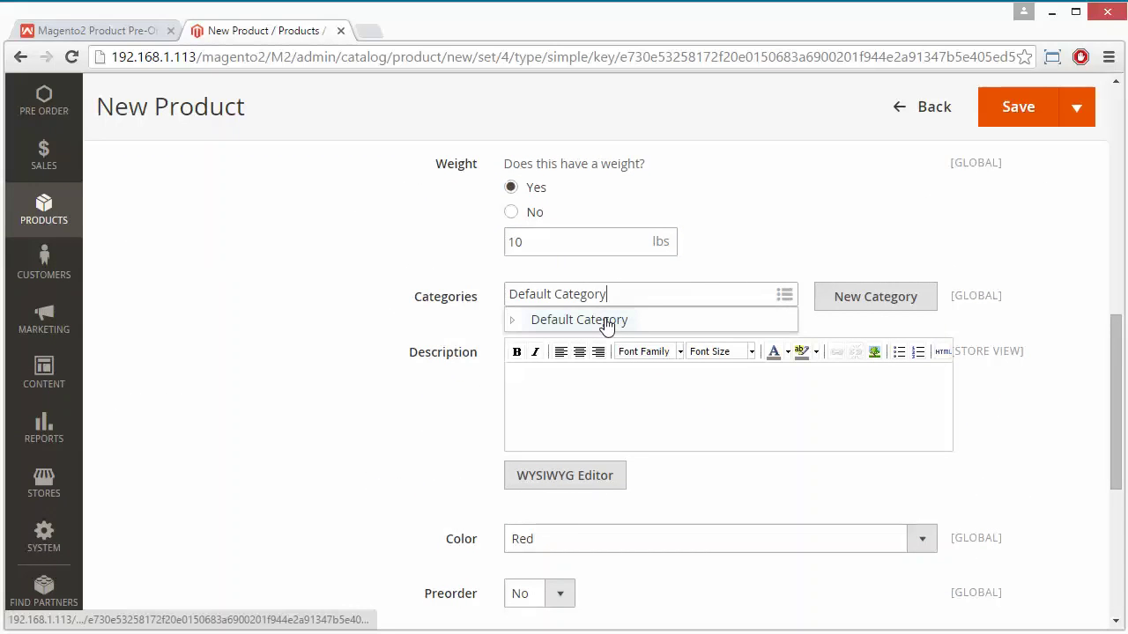
{"action": "left_click", "coordinate": [606, 321]}
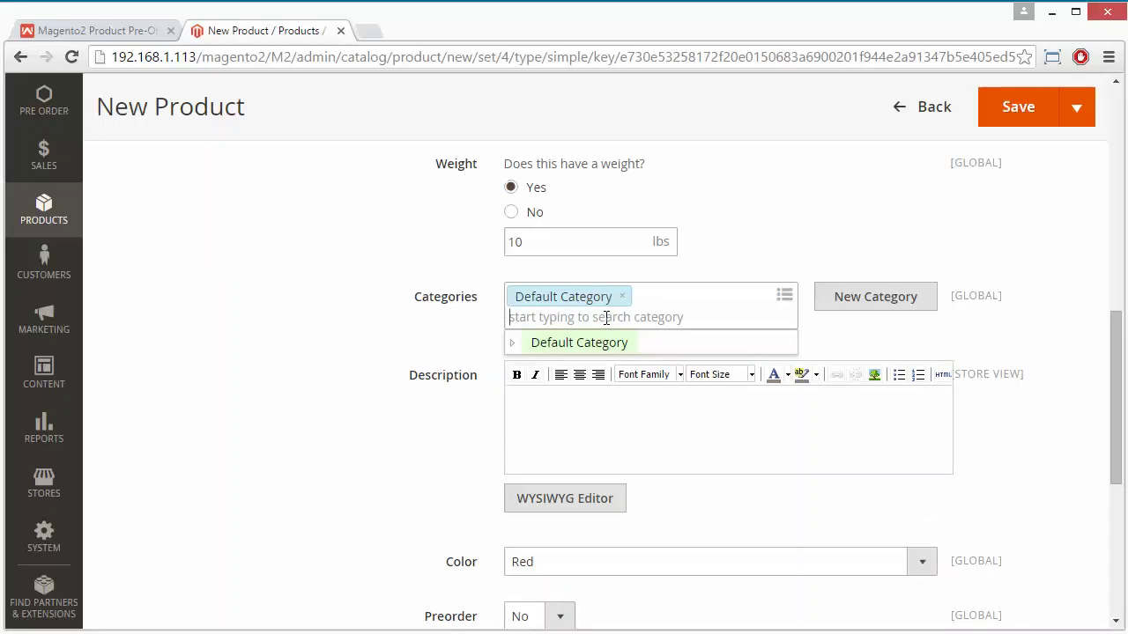
{"action": "left_click", "coordinate": [357, 268]}
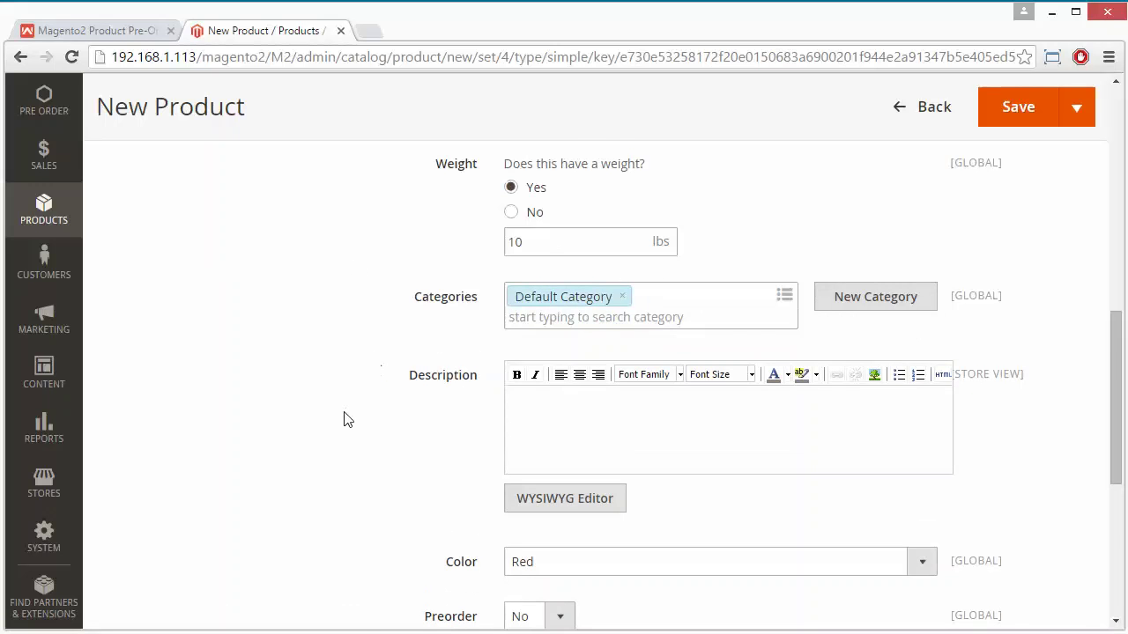
Enter "Demo Pre order" as the product description.
{"action": "scroll", "coordinate": [345, 417], "scroll_direction": "down", "scroll_amount": 2}
{"action": "left_click", "coordinate": [546, 228]}
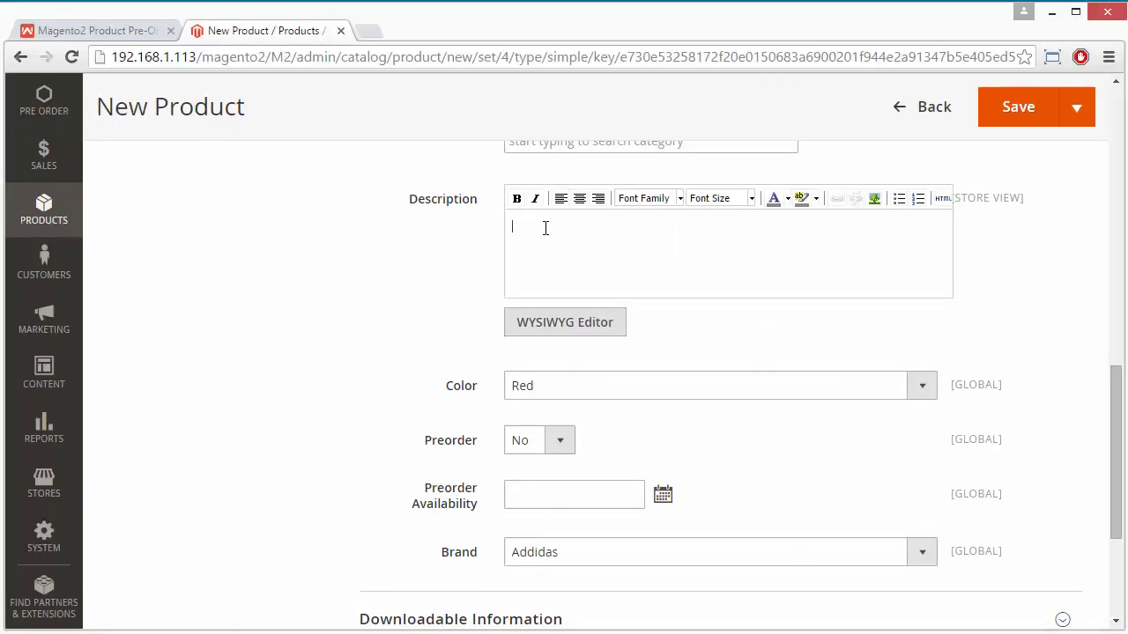
{"action": "type", "text": "Demo Pre order"}
Set Preorder to Yes for the product and set its preorder availability date to 01/15/2016.
{"action": "scroll", "coordinate": [413, 335], "scroll_direction": "down", "scroll_amount": 1}
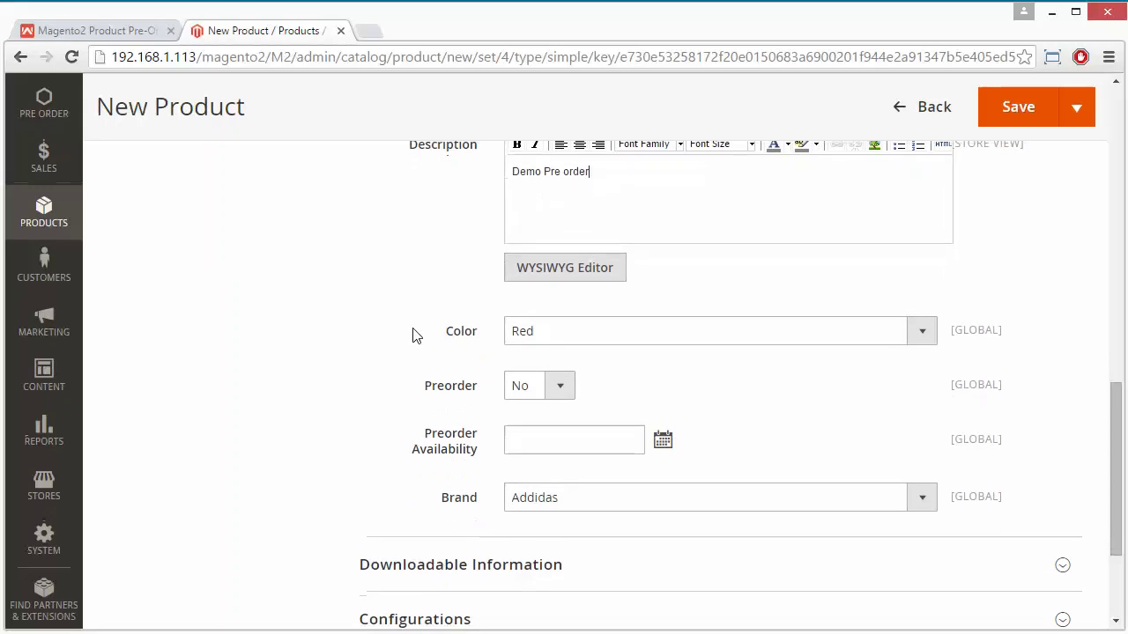
{"action": "left_click", "coordinate": [622, 335]}
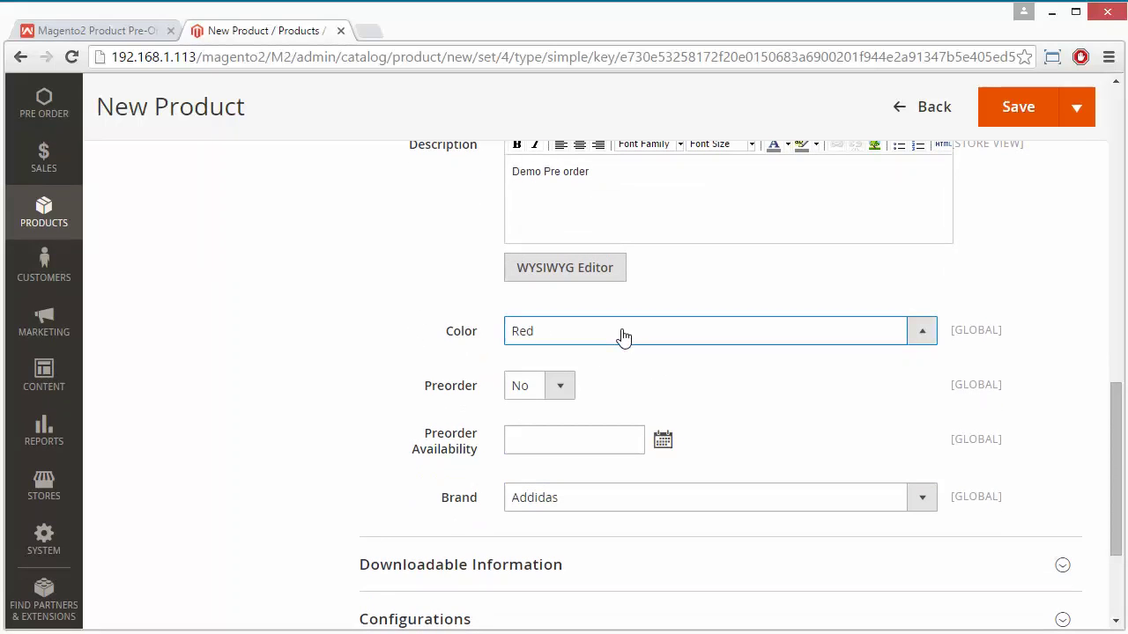
{"action": "left_click", "coordinate": [557, 389]}
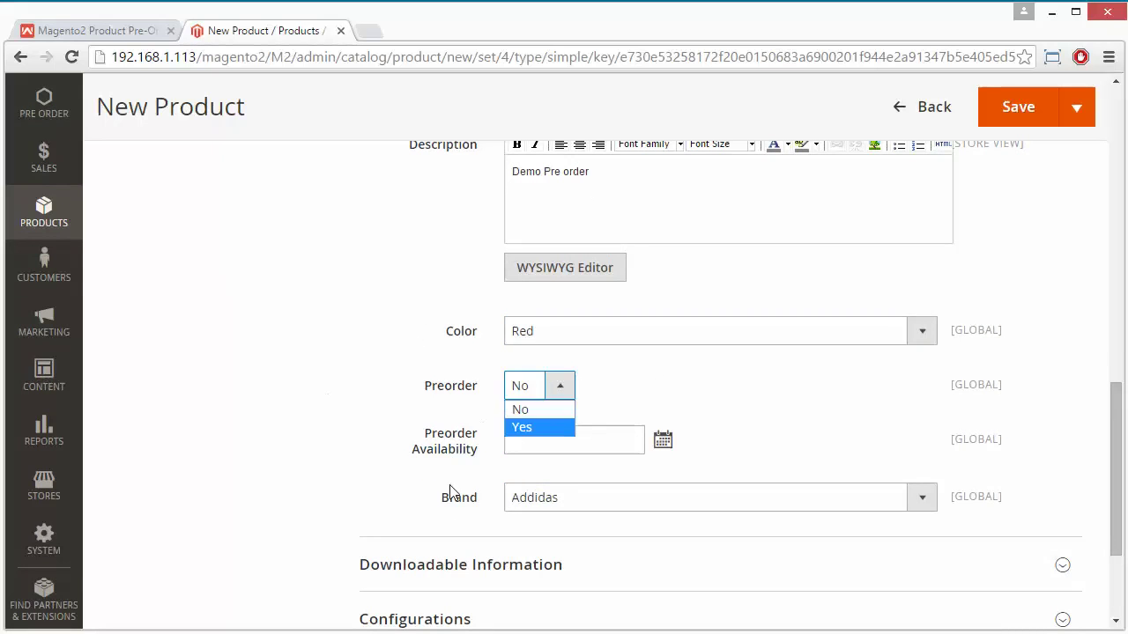
{"action": "left_click", "coordinate": [535, 428]}
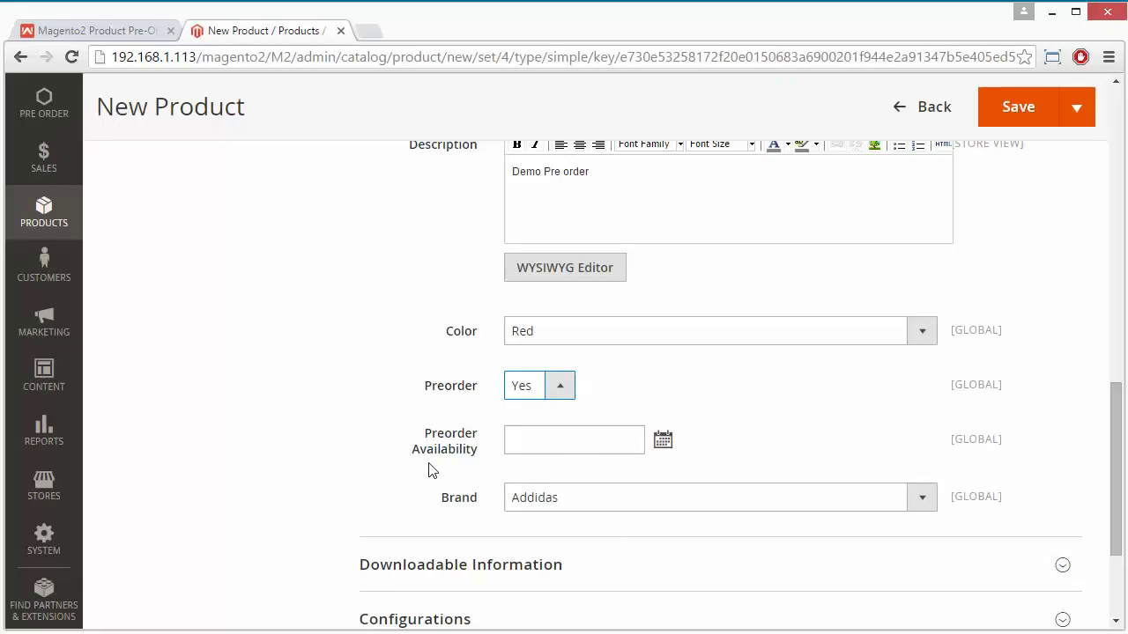
{"action": "left_click", "coordinate": [663, 442]}
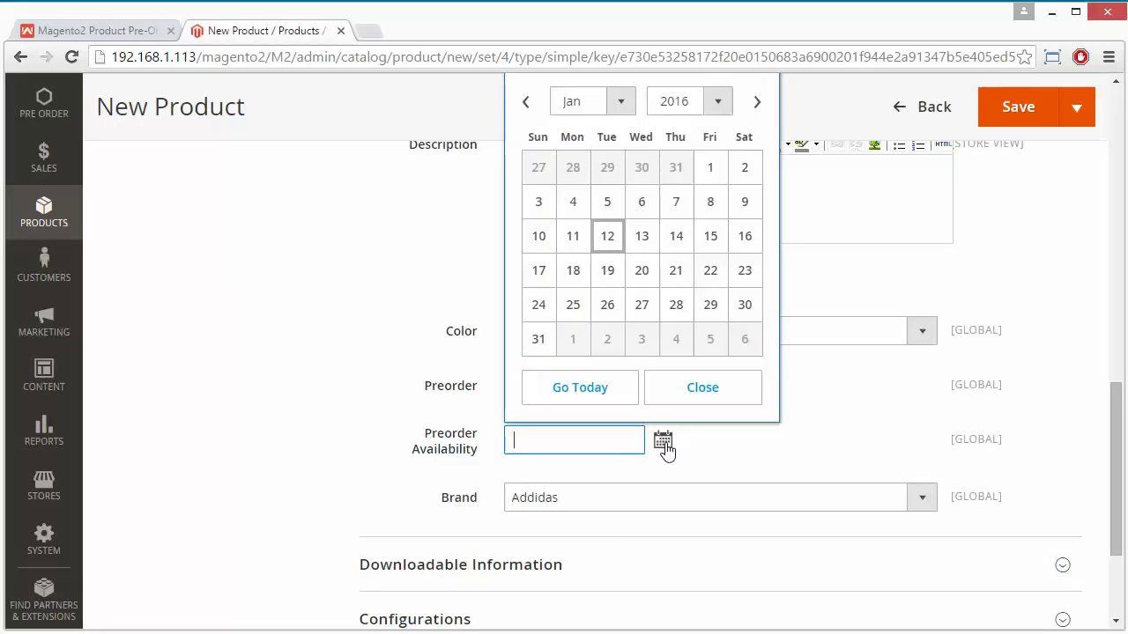
{"action": "left_click", "coordinate": [710, 238]}
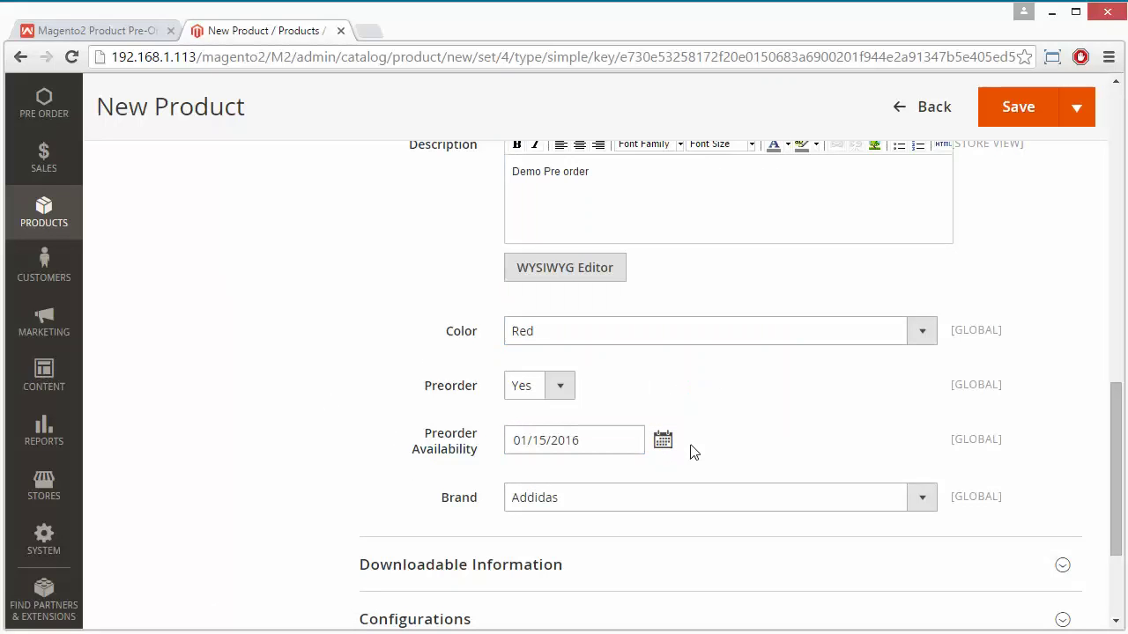
Review the available brand choices and save the new product.
{"action": "left_click", "coordinate": [914, 498]}
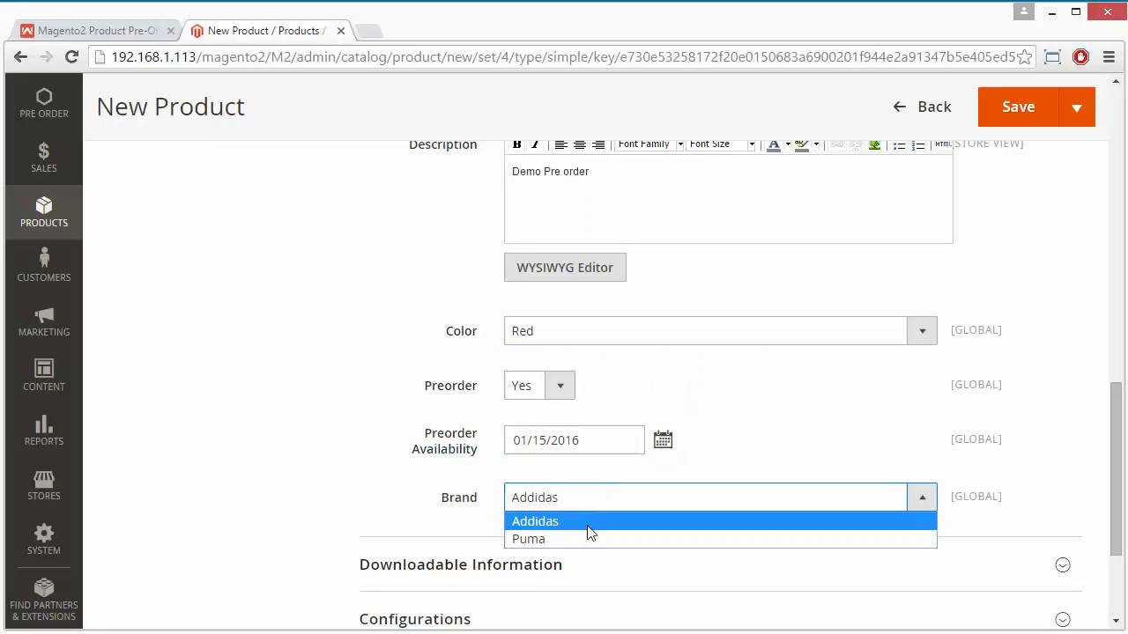
{"action": "left_click", "coordinate": [785, 391]}
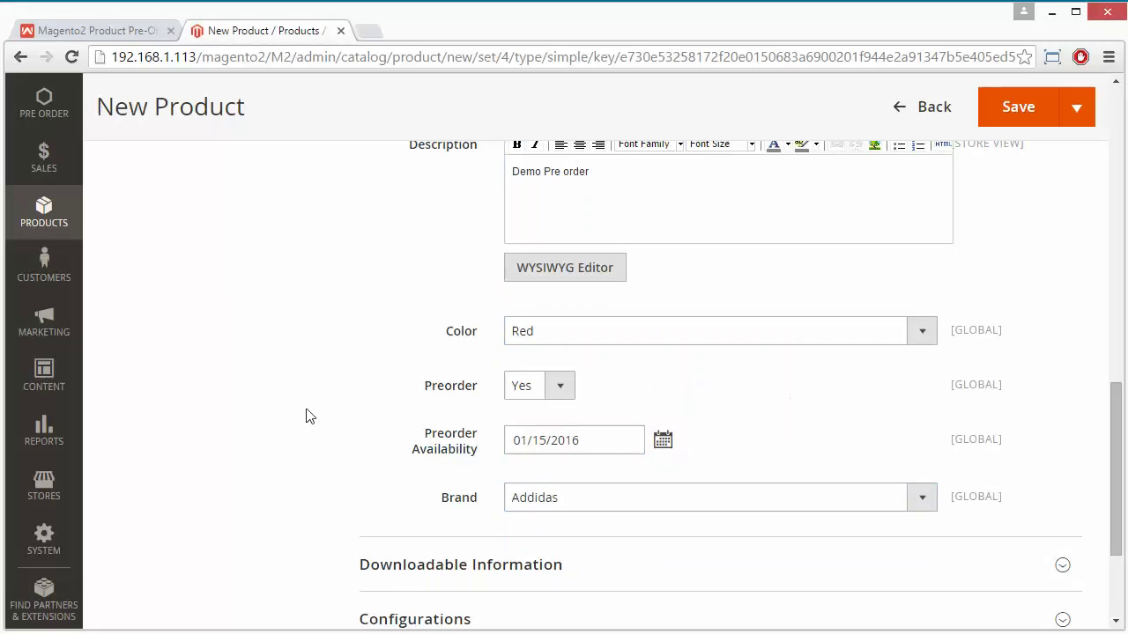
{"action": "scroll", "coordinate": [309, 416], "scroll_direction": "up", "scroll_amount": 15}
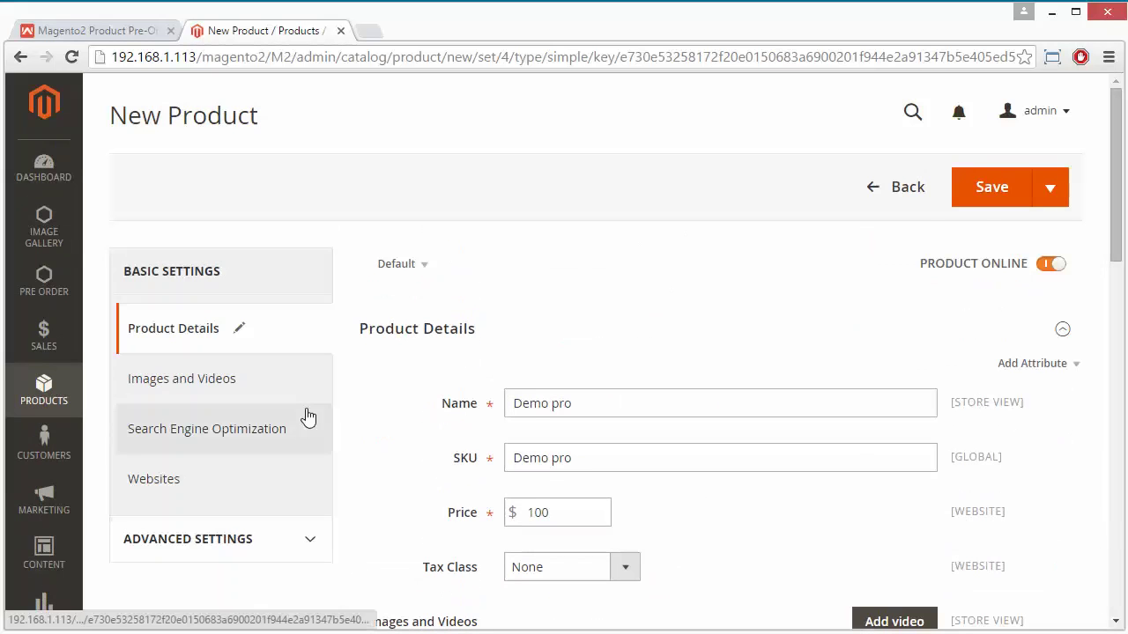
{"action": "left_click", "coordinate": [979, 202]}
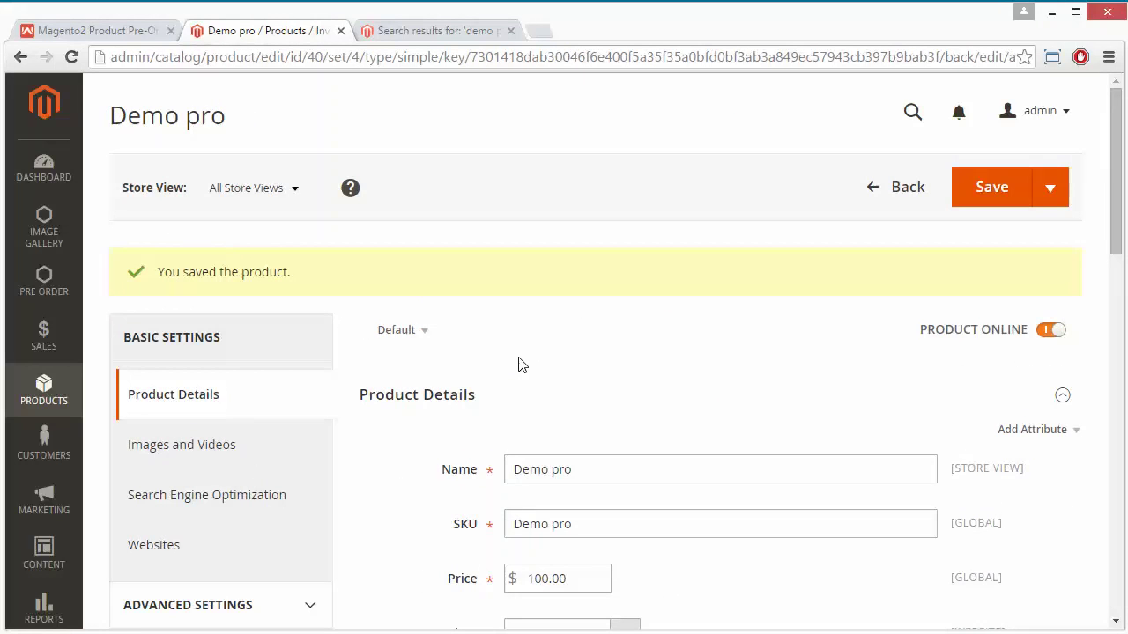
Switch to the storefront search results for "demo pro" and open the Demo pro product page.
{"action": "left_click", "coordinate": [438, 30]}
{"action": "scroll", "coordinate": [605, 333], "scroll_direction": "down", "scroll_amount": 2}
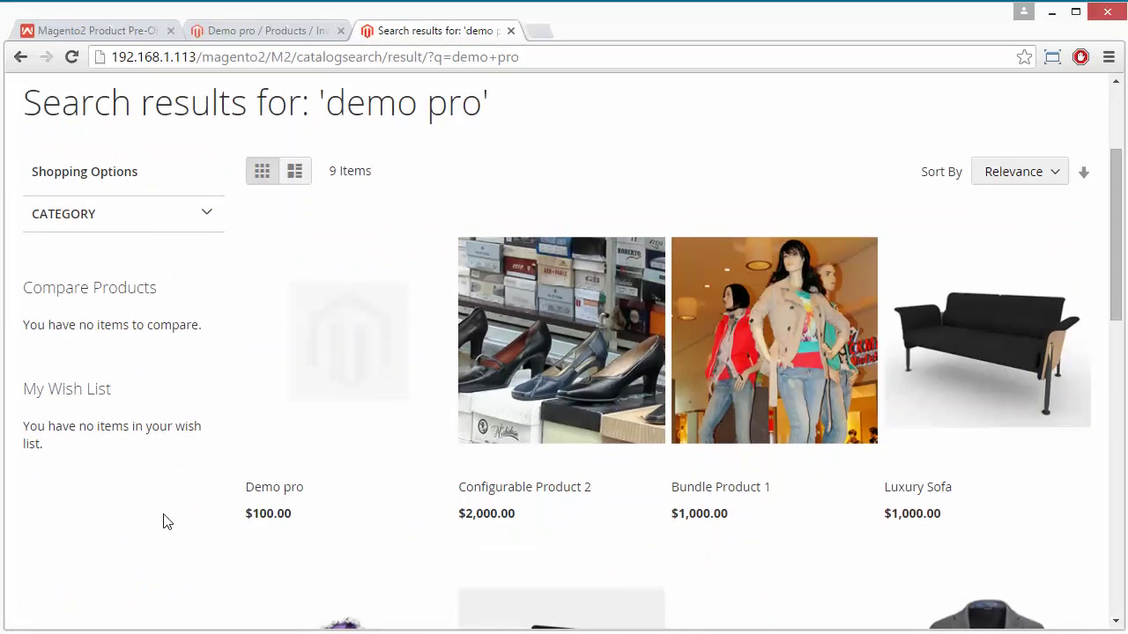
{"action": "scroll", "coordinate": [163, 521], "scroll_direction": "down", "scroll_amount": 1}
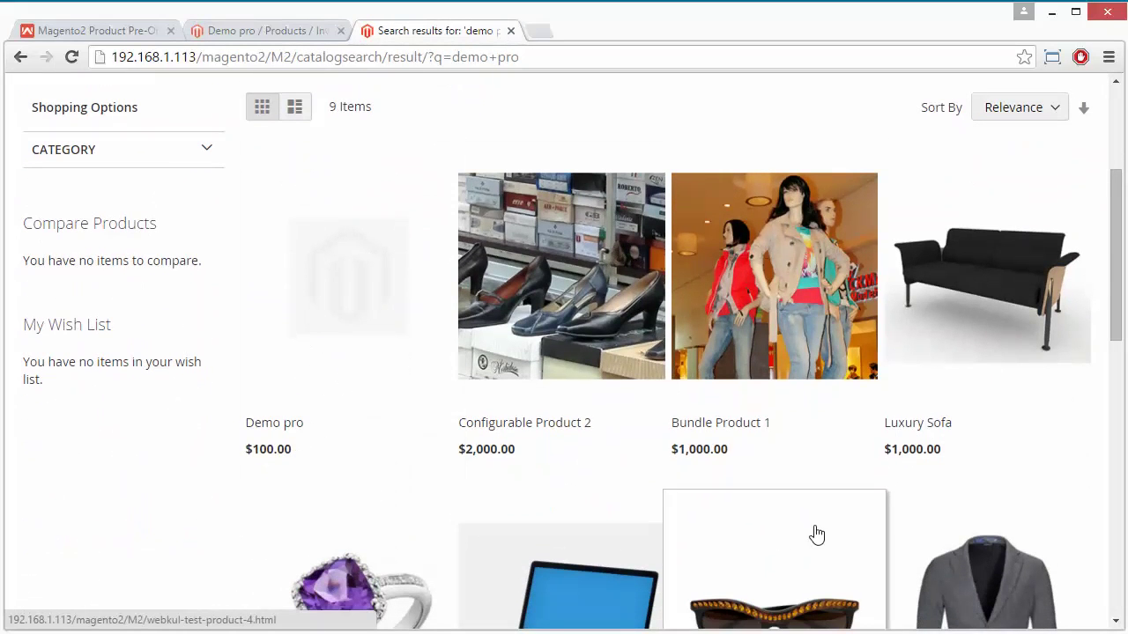
{"action": "mouse_move", "coordinate": [512, 406]}
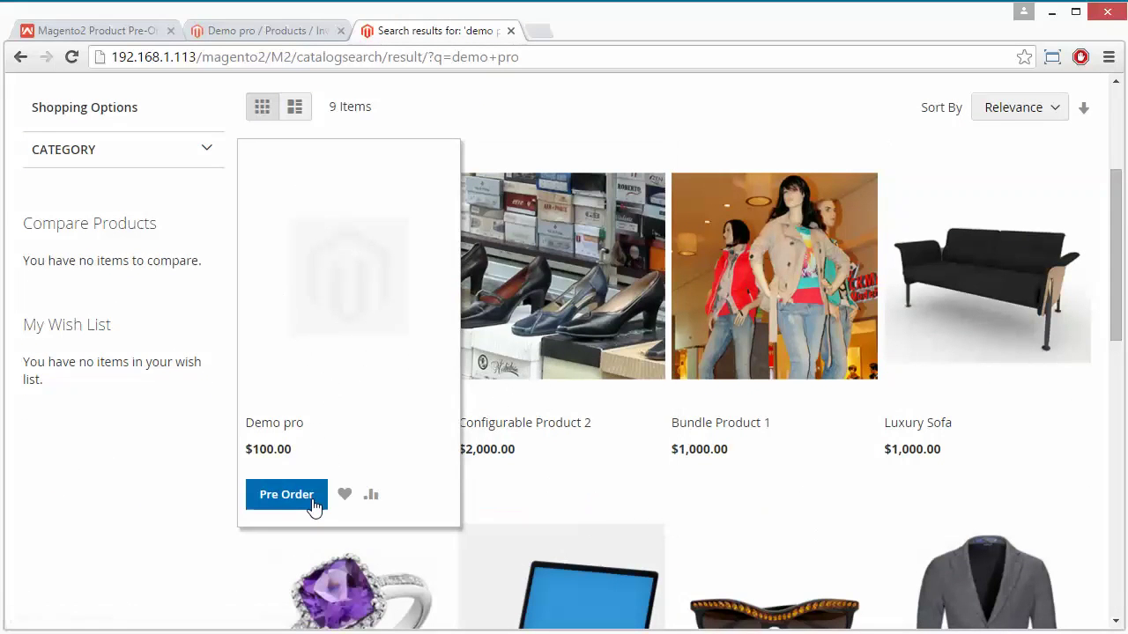
{"action": "left_click", "coordinate": [341, 367]}
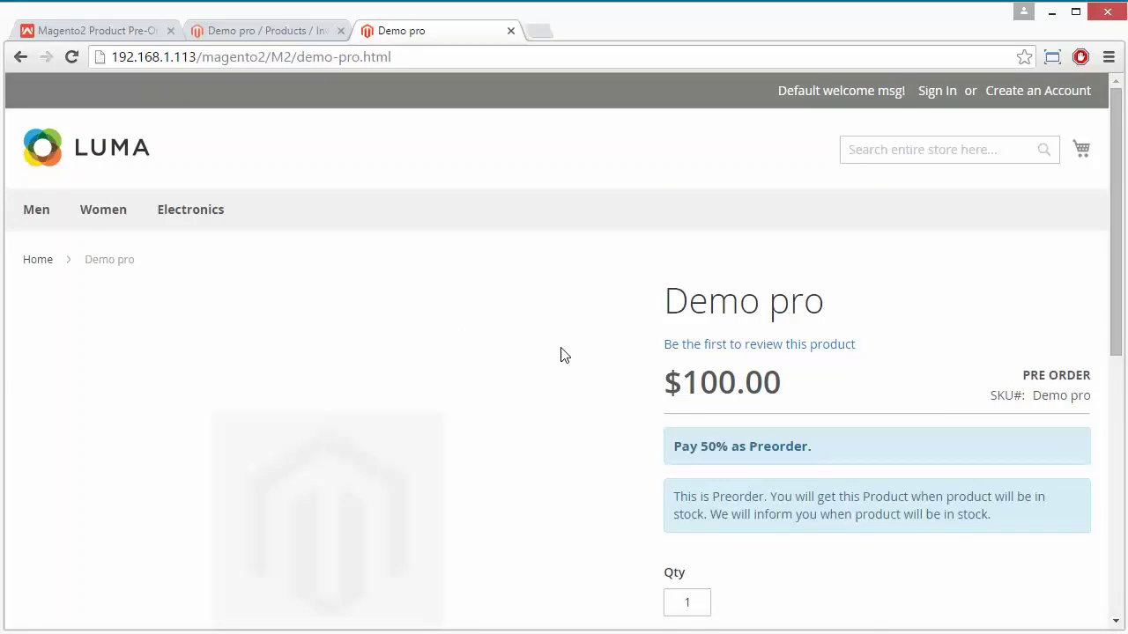
Examine the preorder notices, order option and details on the Demo pro storefront page.
{"action": "scroll", "coordinate": [563, 355], "scroll_direction": "down", "scroll_amount": 1}
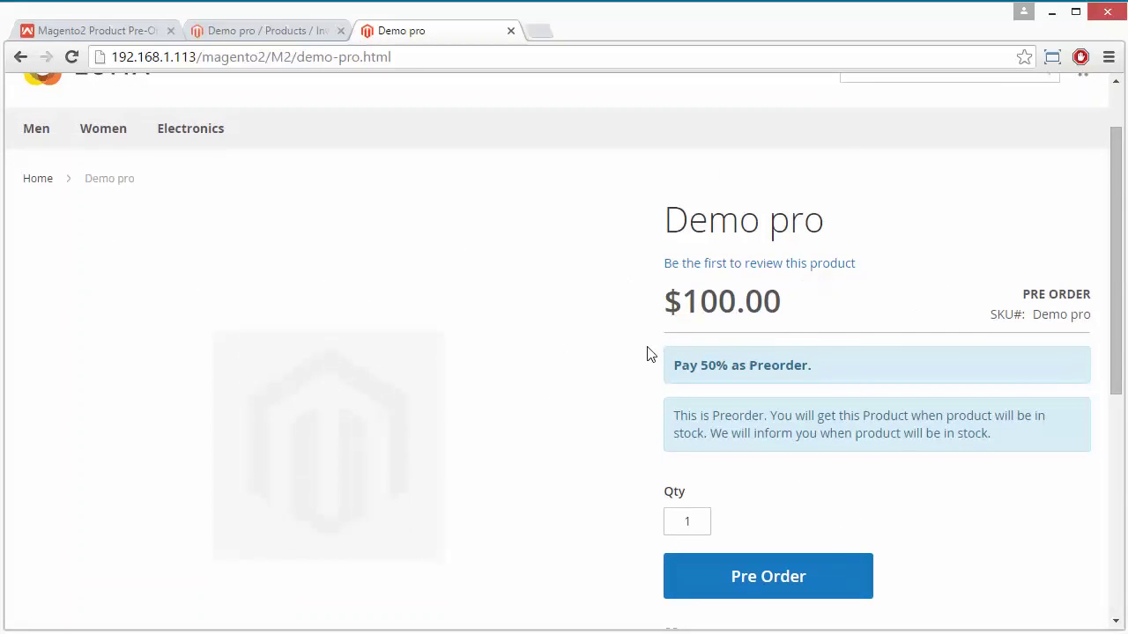
{"action": "scroll", "coordinate": [629, 366], "scroll_direction": "down", "scroll_amount": 1}
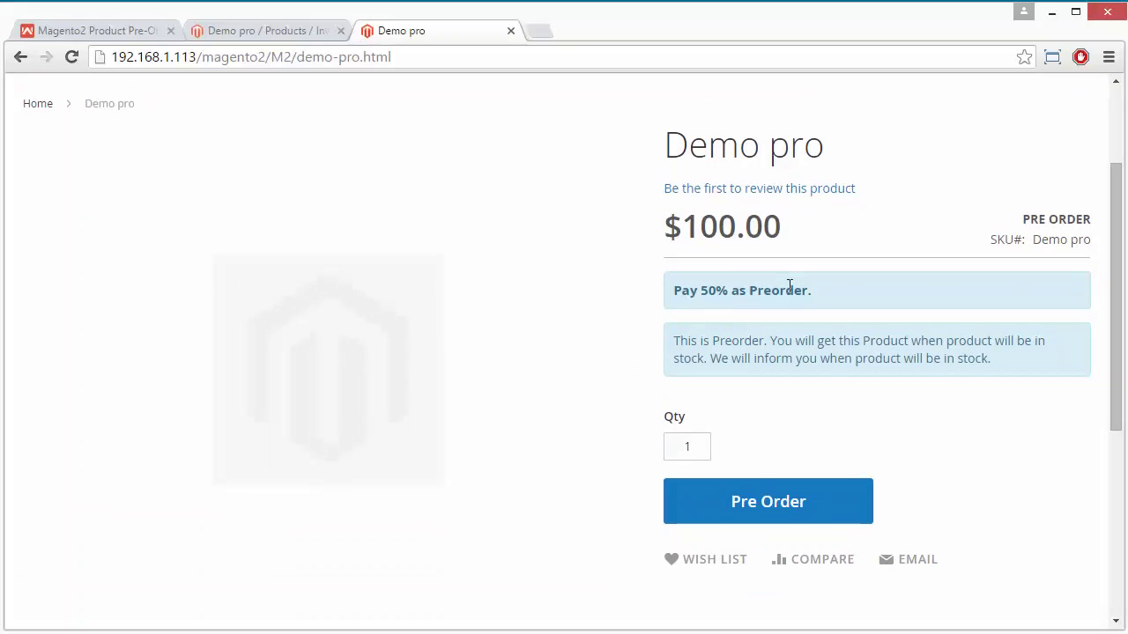
{"action": "scroll", "coordinate": [614, 353], "scroll_direction": "down", "scroll_amount": 1}
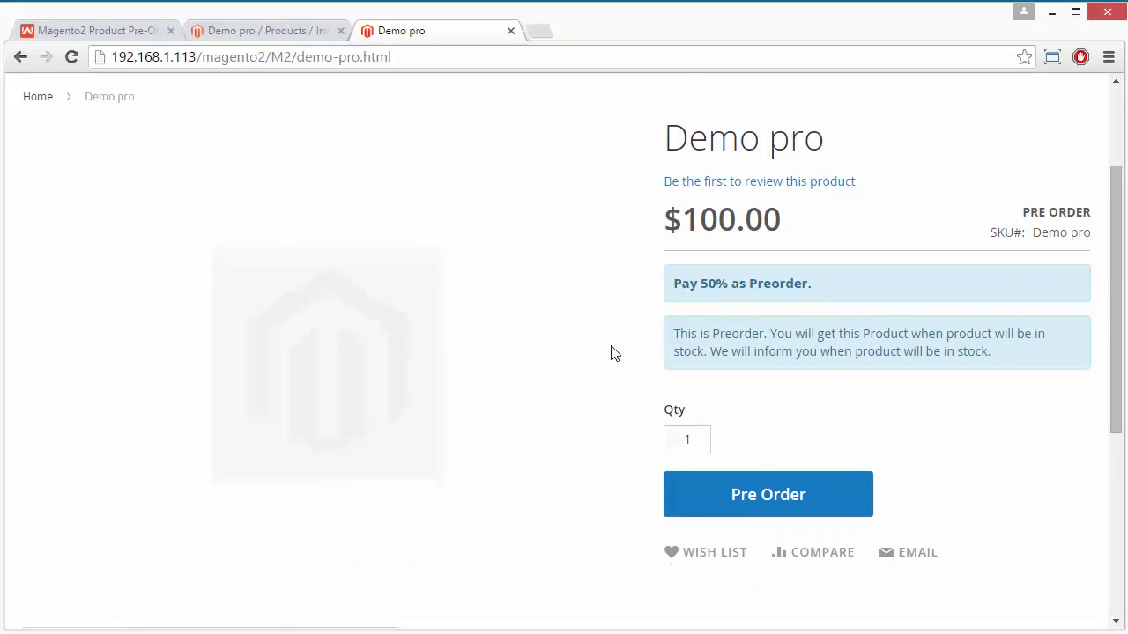
{"action": "scroll", "coordinate": [614, 353], "scroll_direction": "down", "scroll_amount": 1}
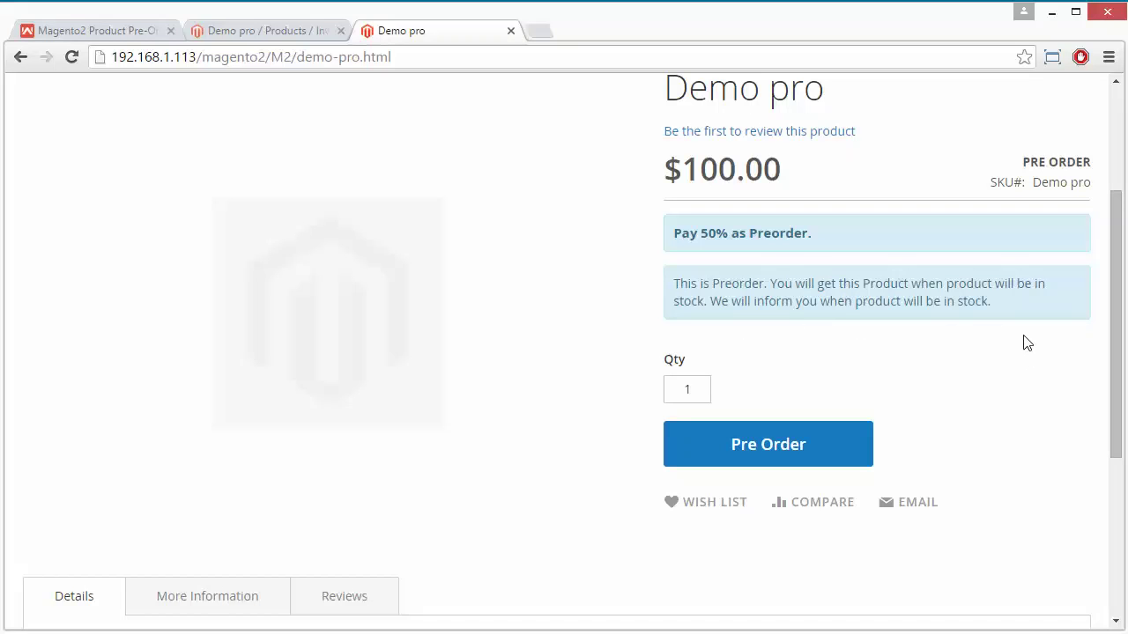
{"action": "scroll", "coordinate": [1029, 352], "scroll_direction": "down", "scroll_amount": 2}
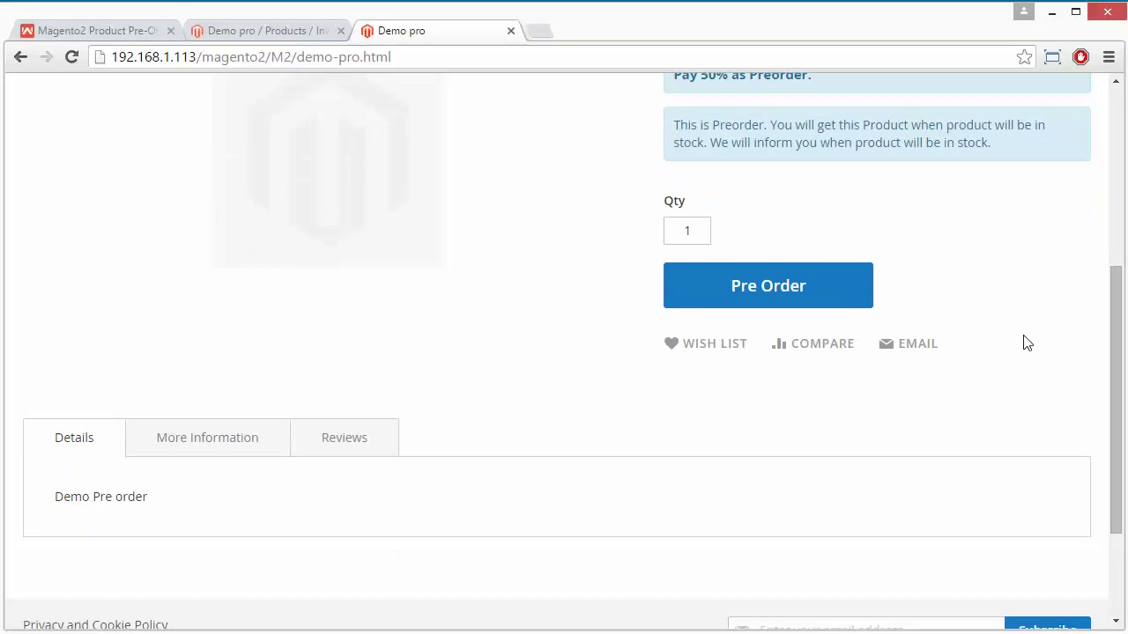
Place a preorder for one Demo pro by adding it to the shopping cart from its product page.
{"action": "scroll", "coordinate": [1027, 344], "scroll_direction": "up", "scroll_amount": 4}
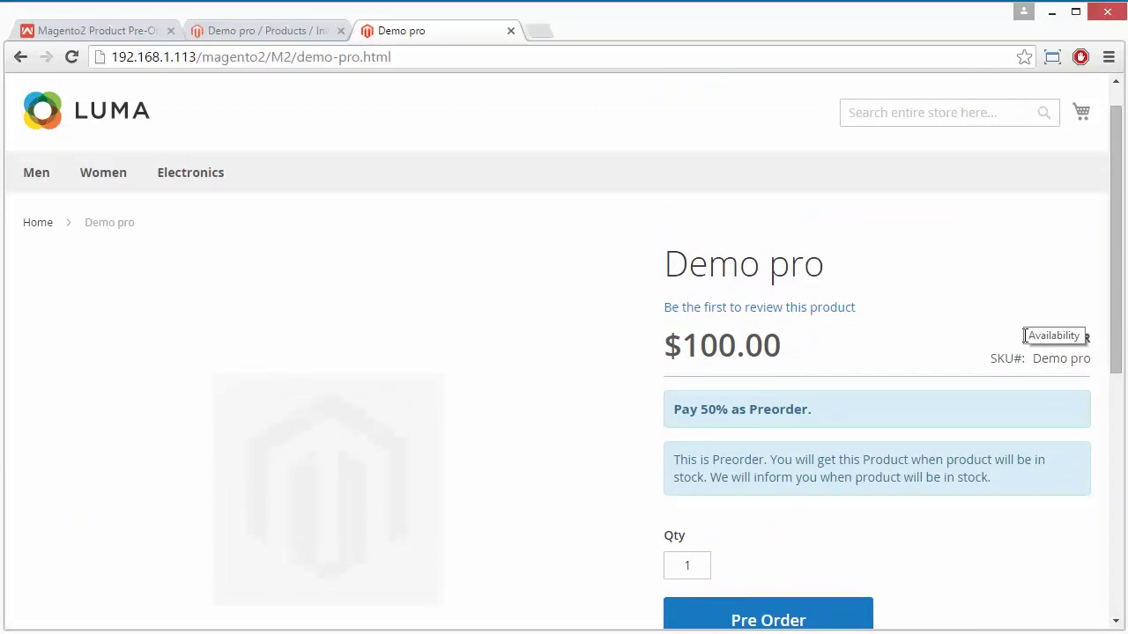
{"action": "scroll", "coordinate": [1025, 336], "scroll_direction": "down", "scroll_amount": 1}
{"action": "scroll", "coordinate": [1022, 340], "scroll_direction": "down", "scroll_amount": 1}
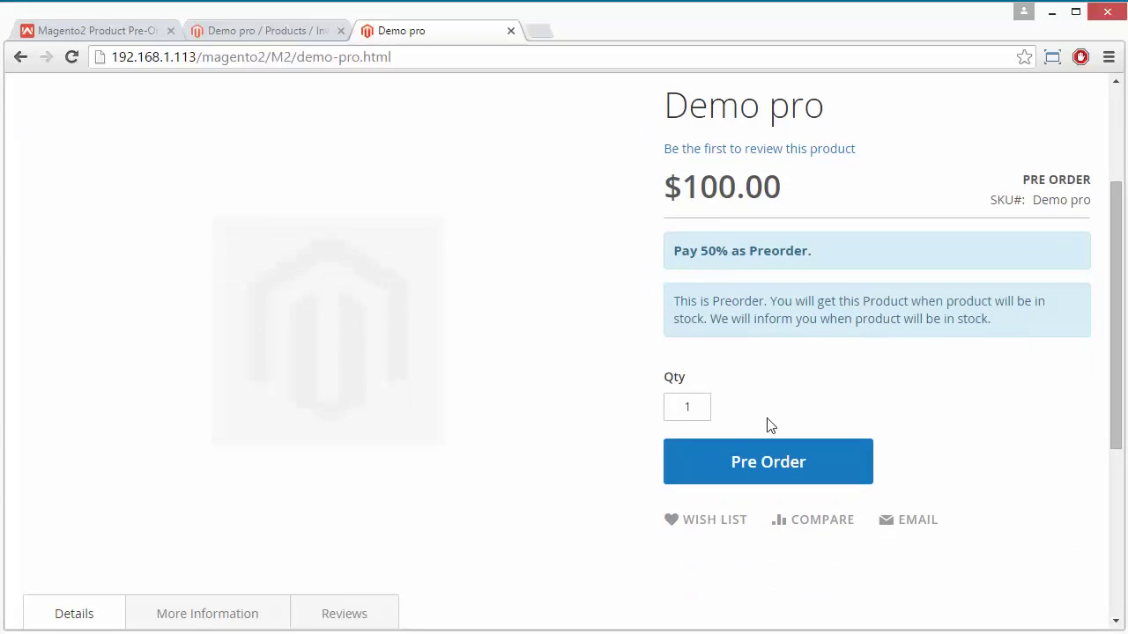
{"action": "left_click", "coordinate": [780, 465]}
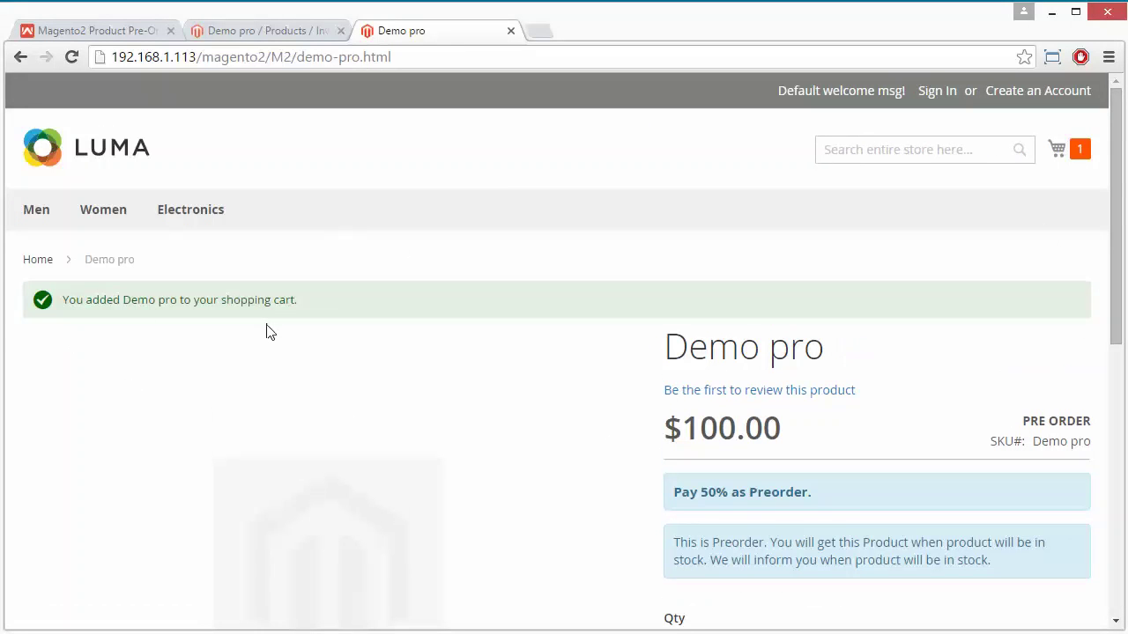
Review the cart summary's subtotal and item price for the preordered Demo pro, close it and look over the product page.
{"action": "left_click", "coordinate": [1083, 157]}
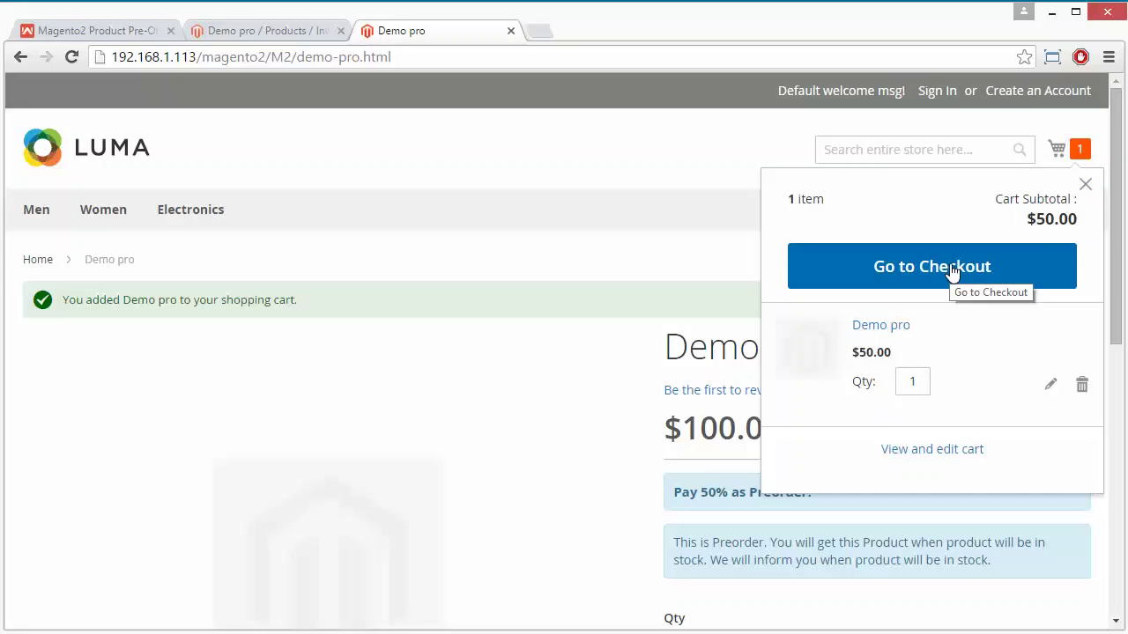
{"action": "left_click", "coordinate": [1085, 187]}
{"action": "scroll", "coordinate": [631, 249], "scroll_direction": "down", "scroll_amount": 3}
{"action": "scroll", "coordinate": [632, 250], "scroll_direction": "up", "scroll_amount": 3}
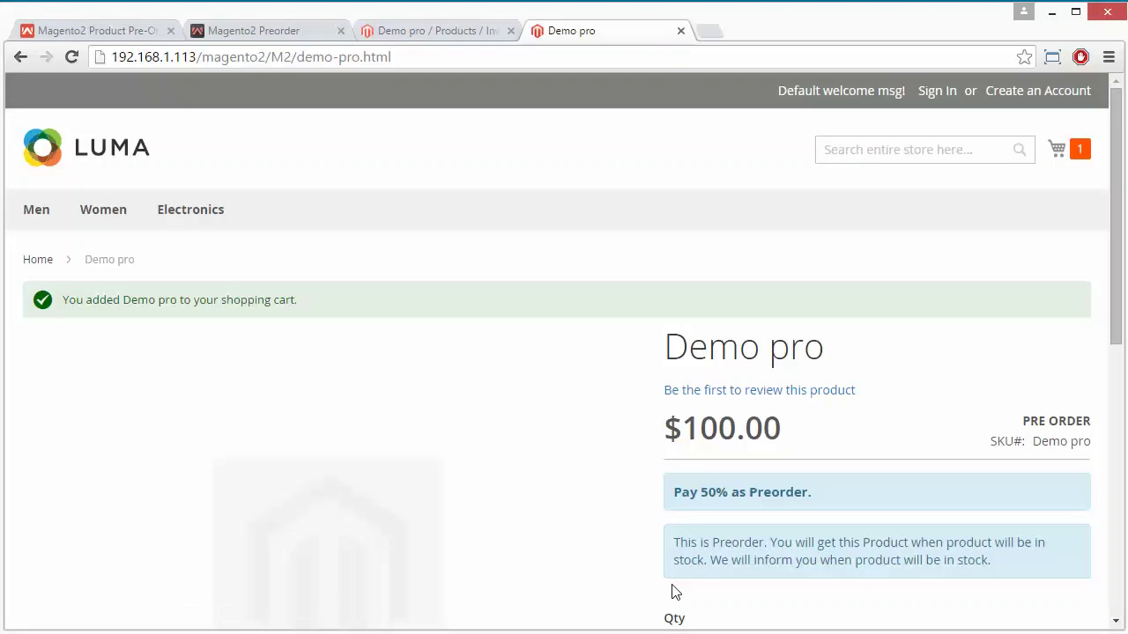
{"action": "scroll", "coordinate": [568, 430], "scroll_direction": "down", "scroll_amount": 5}
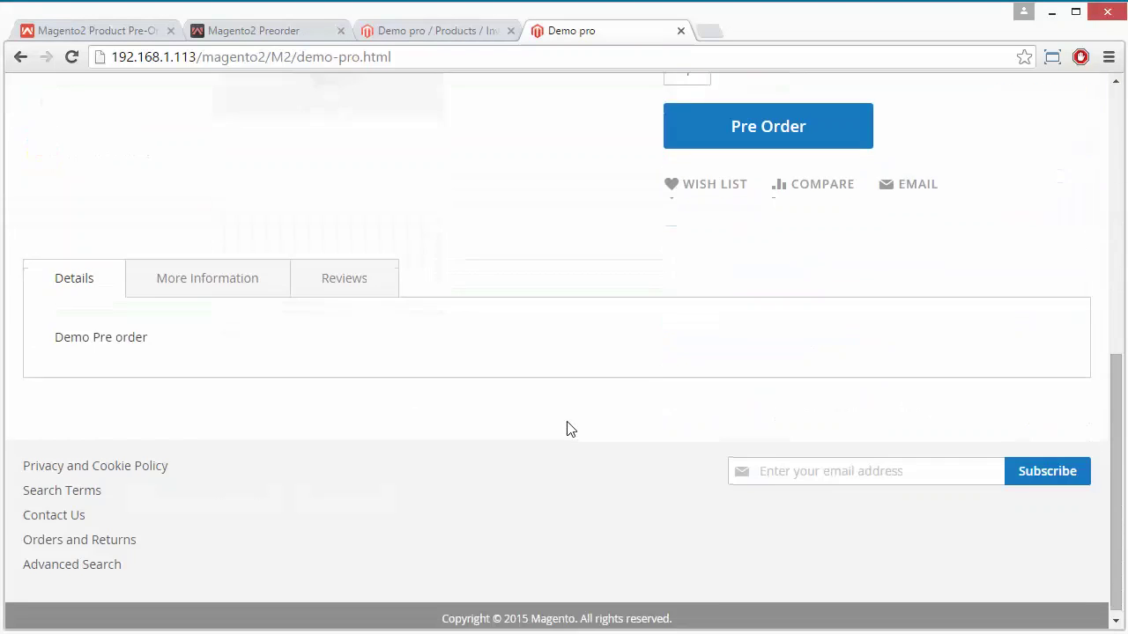
{"action": "scroll", "coordinate": [568, 429], "scroll_direction": "up", "scroll_amount": 5}
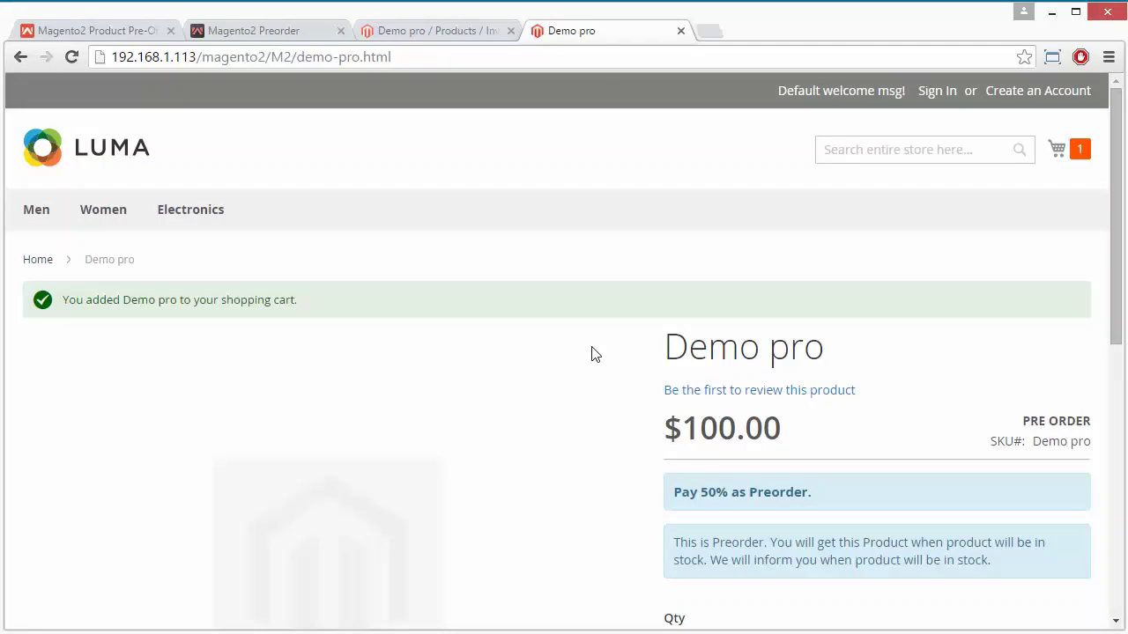
Switch to the Webkul Store page for Magento2 Product Pre-Order and look over the module's description.
{"action": "left_click", "coordinate": [144, 30]}
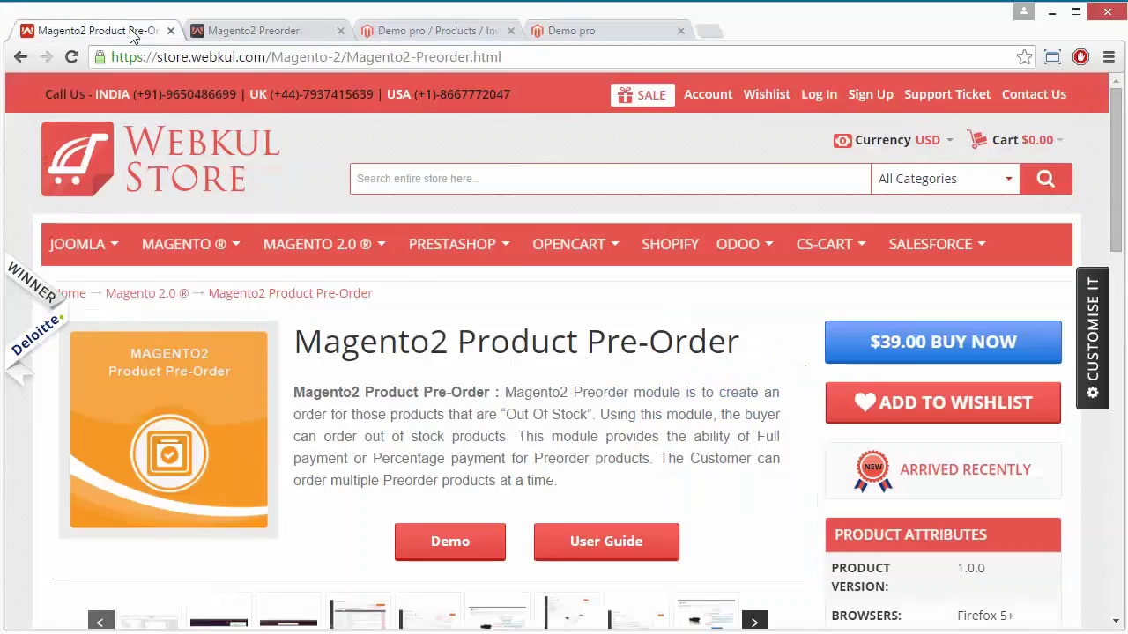
{"action": "scroll", "coordinate": [578, 453], "scroll_direction": "down", "scroll_amount": 4}
{"action": "scroll", "coordinate": [579, 454], "scroll_direction": "up", "scroll_amount": 4}
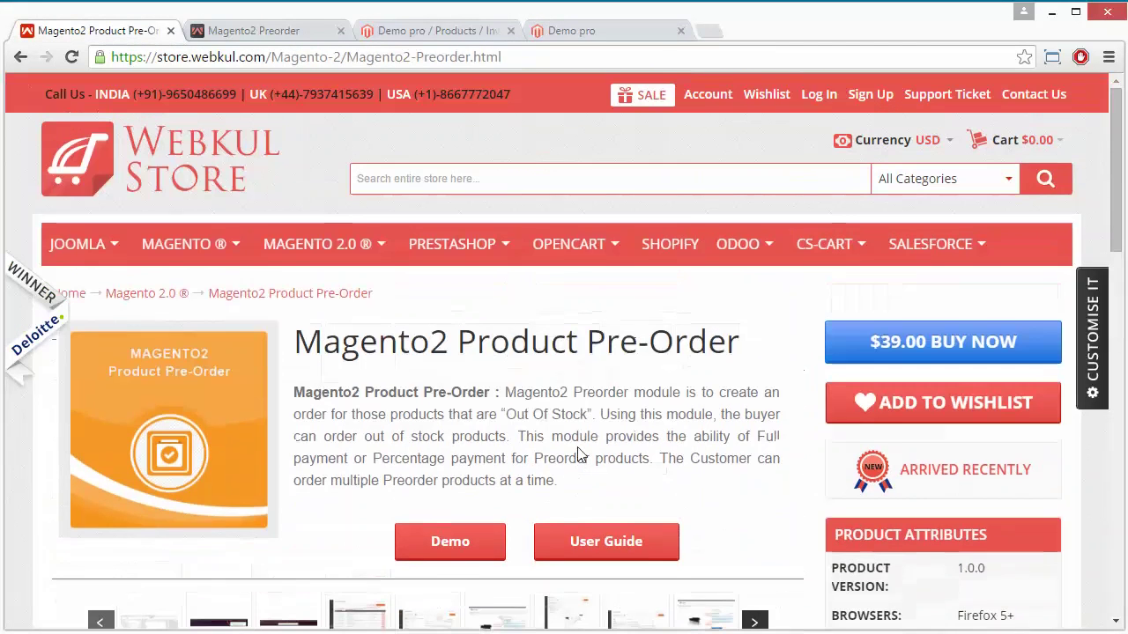